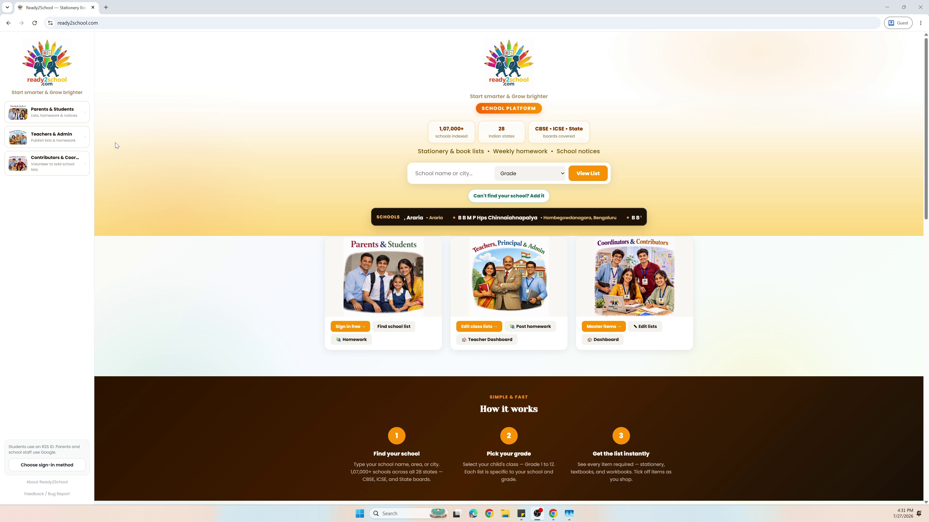
- Sign in to Ready2School with the school's Google account
click(63, 467)
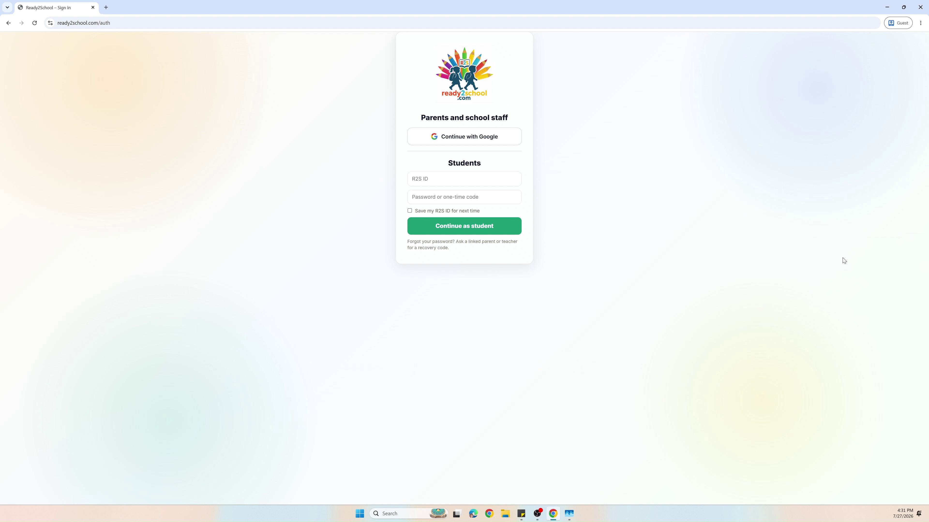
click(512, 141)
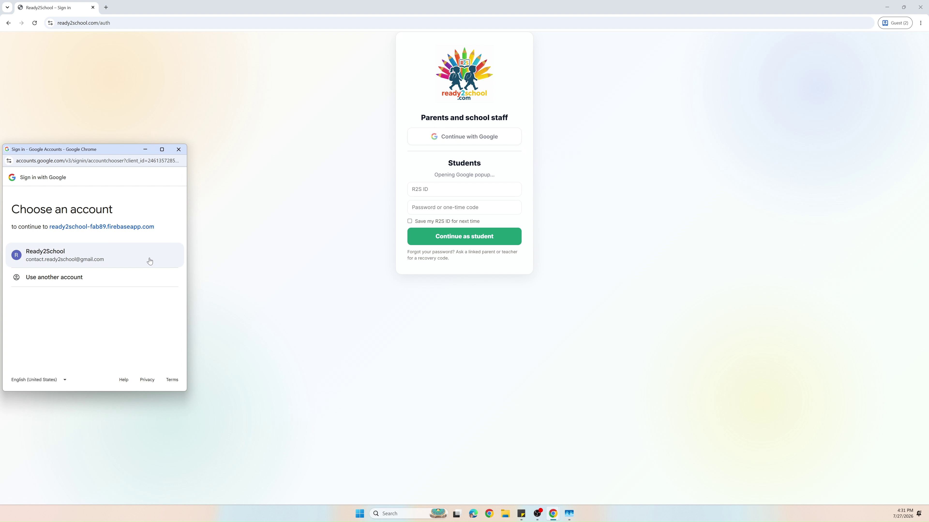
click(149, 261)
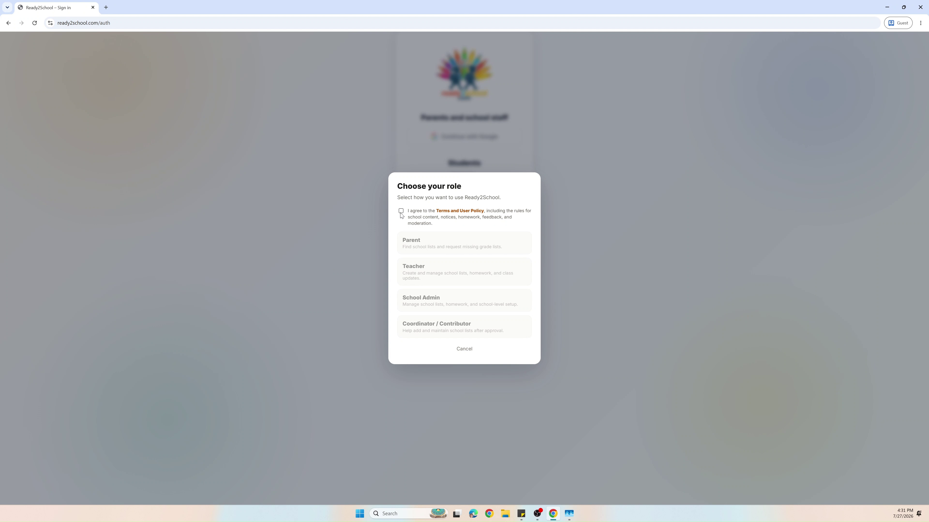
- Accept the Terms and User Policy, choose the Teacher role, and enter the teacher's full name
click(401, 211)
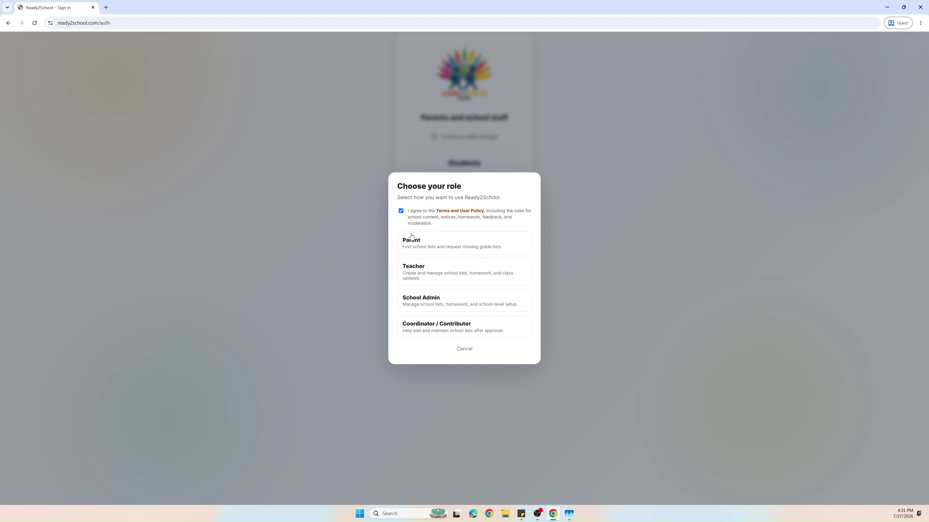
click(416, 270)
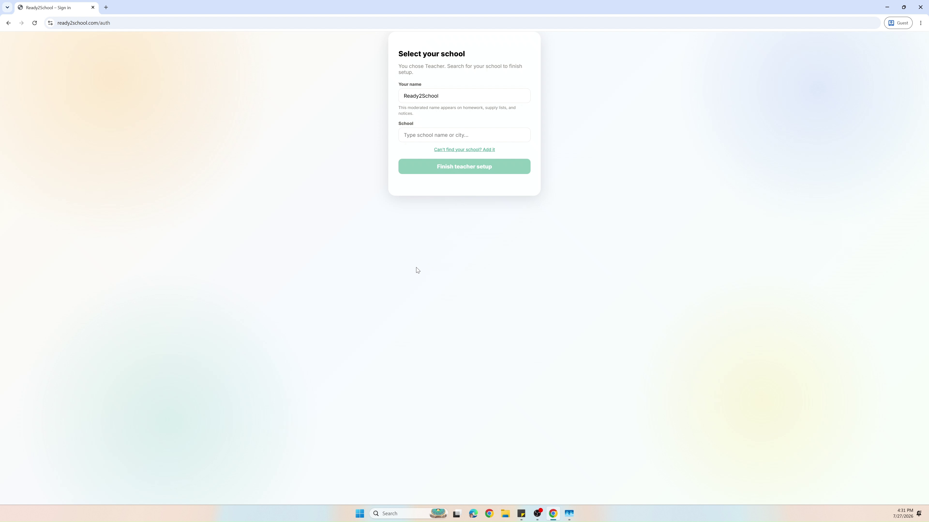
click(458, 97)
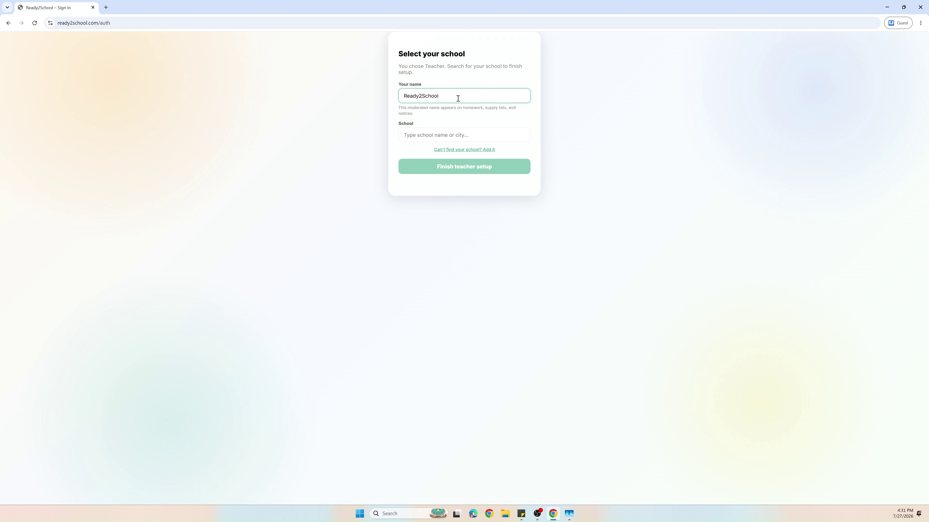
key(ctrl+a)
- Select AI School, Sirikonda as the school and finish the teacher setup
click(450, 134)
text(AI S)
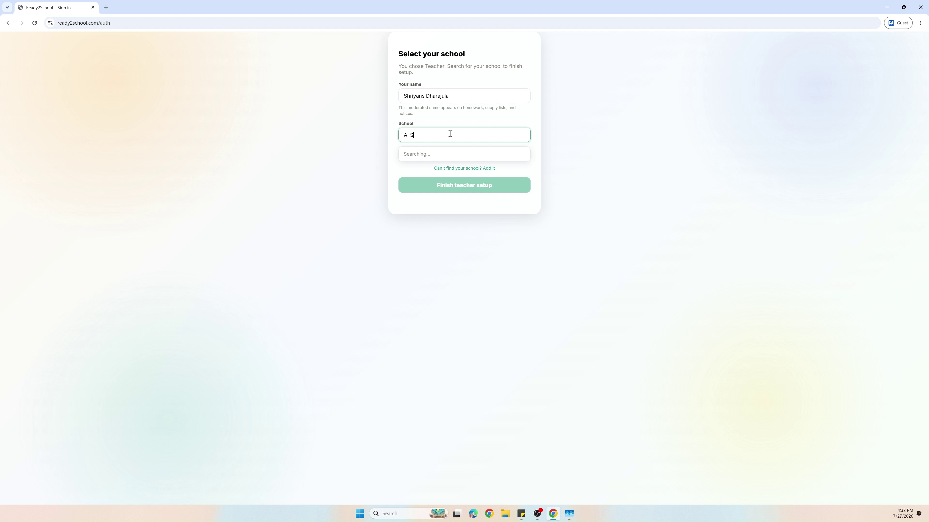
text(chool)
click(448, 154)
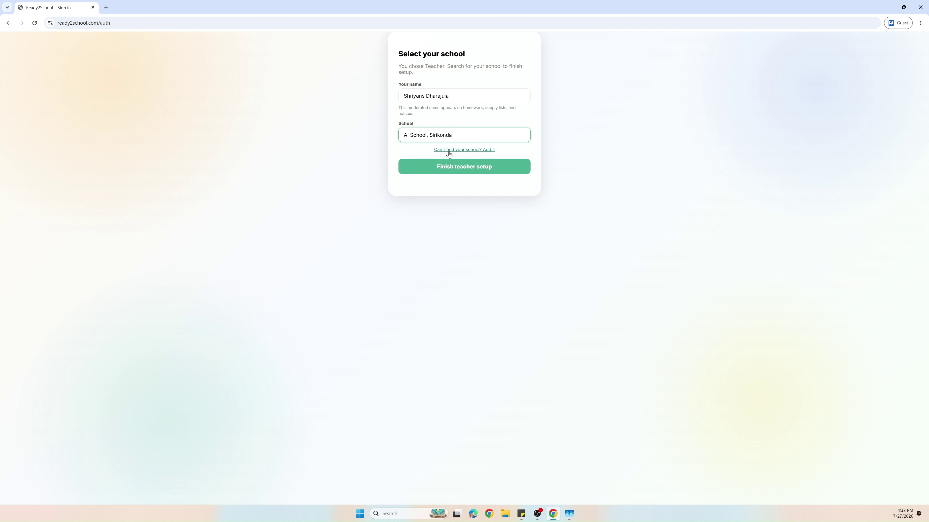
click(449, 171)
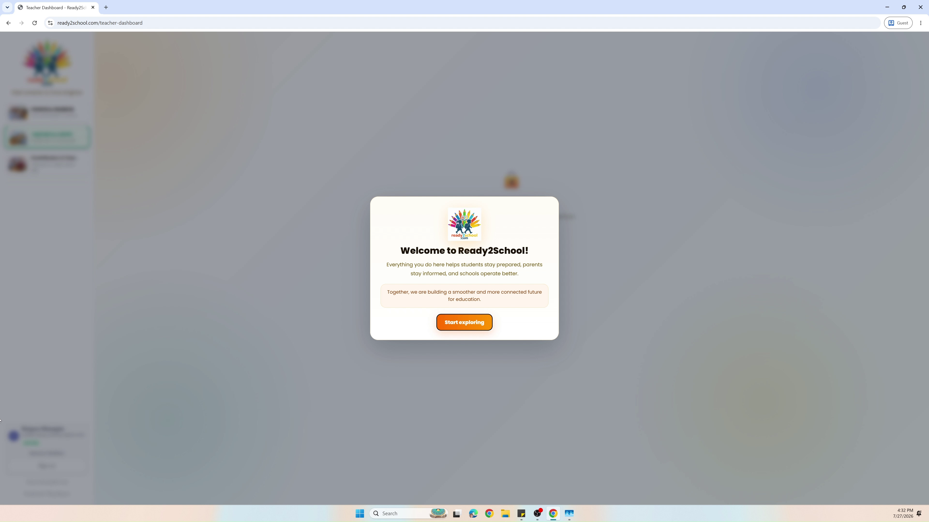
- Dismiss the welcome message and reload until AI School's dashboard shows Grade 5's Stationery & Books list
click(287, 384)
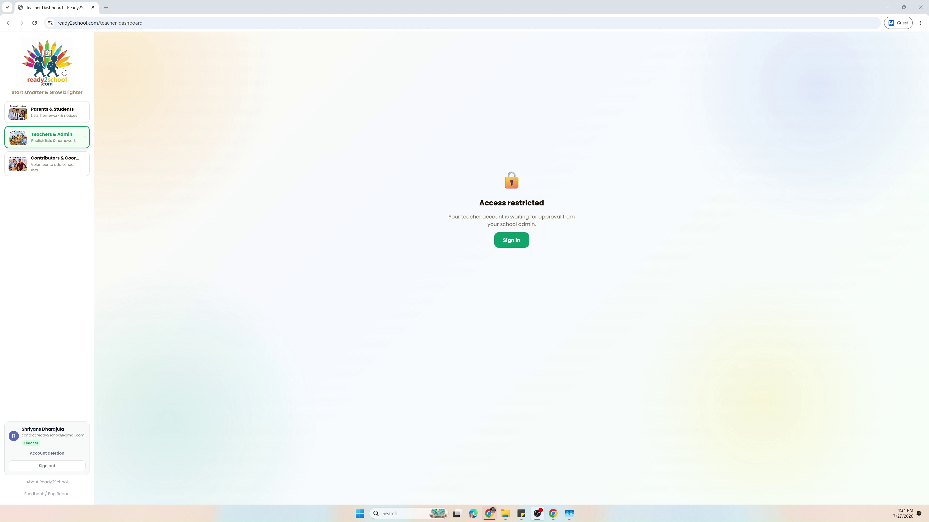
click(34, 23)
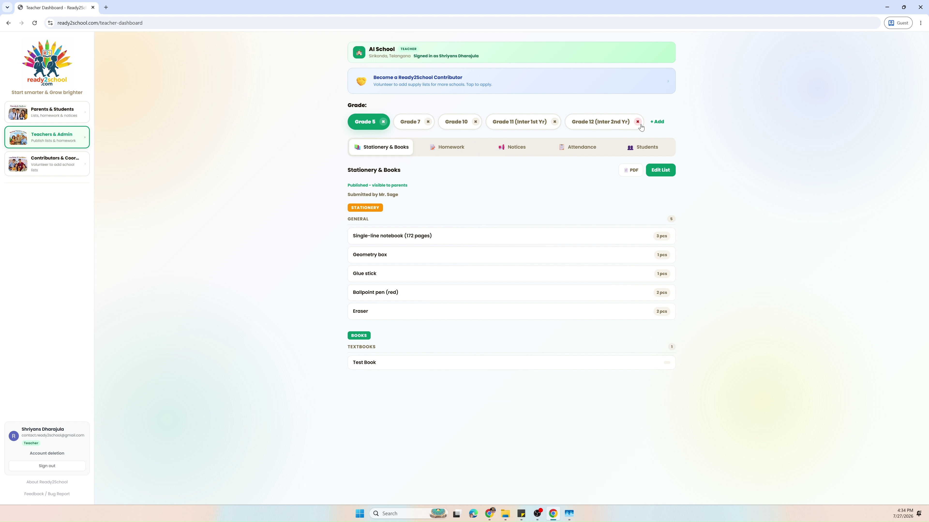
- View Grade 5's weekly homework, expand Section A - English, and start a new homework post
click(657, 121)
click(547, 235)
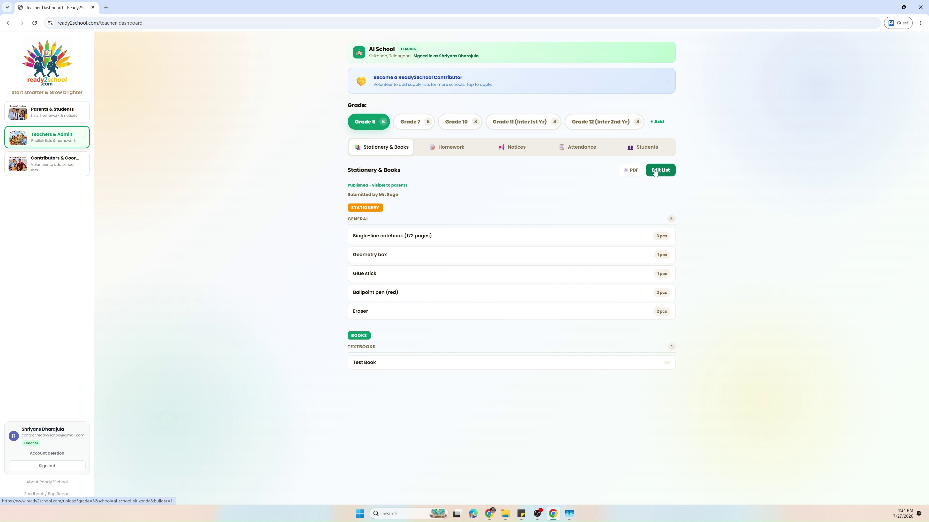
click(457, 151)
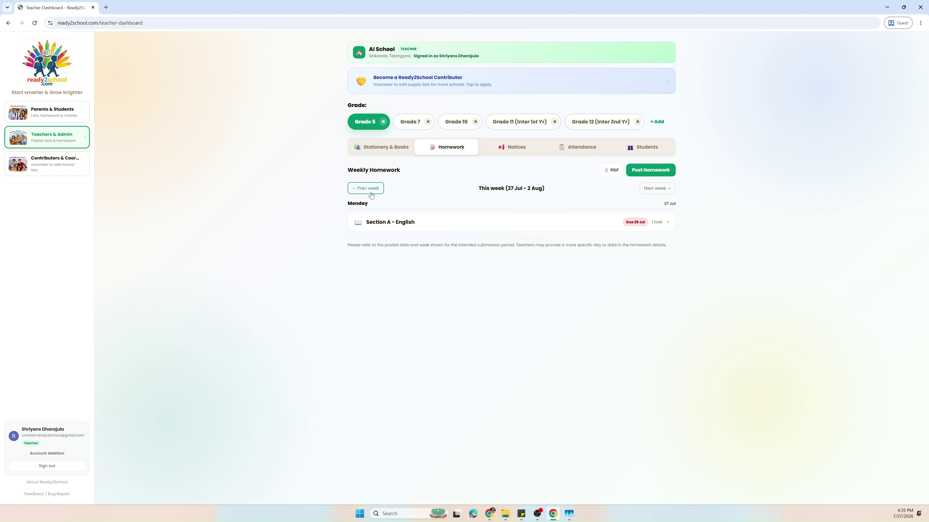
click(445, 225)
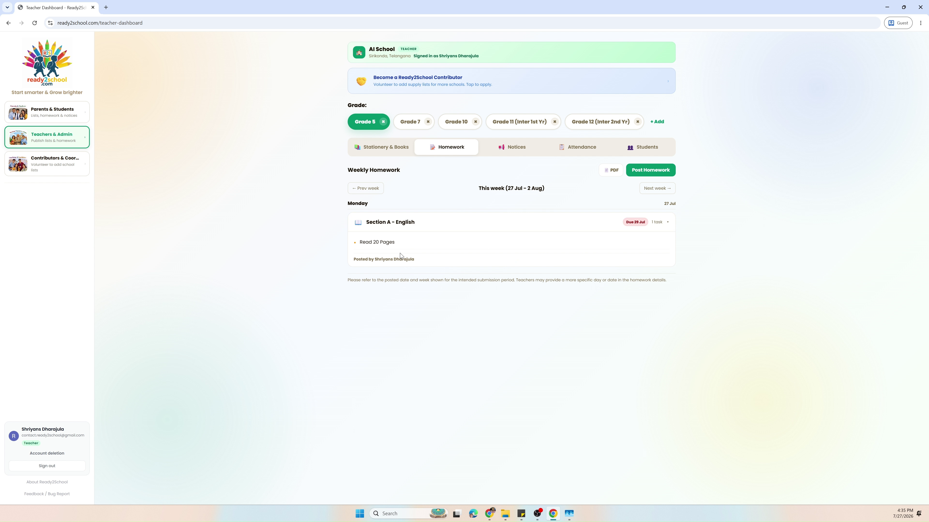
drag(420, 259, 354, 257)
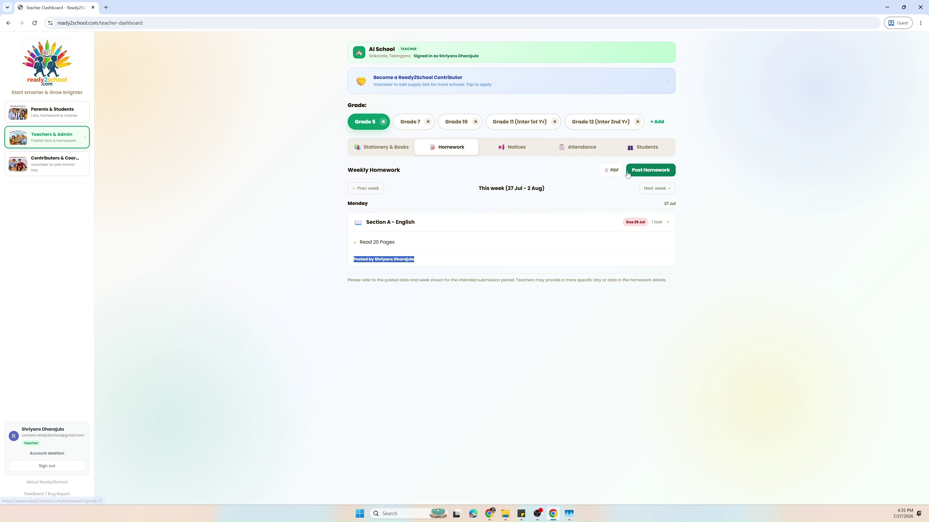
click(636, 174)
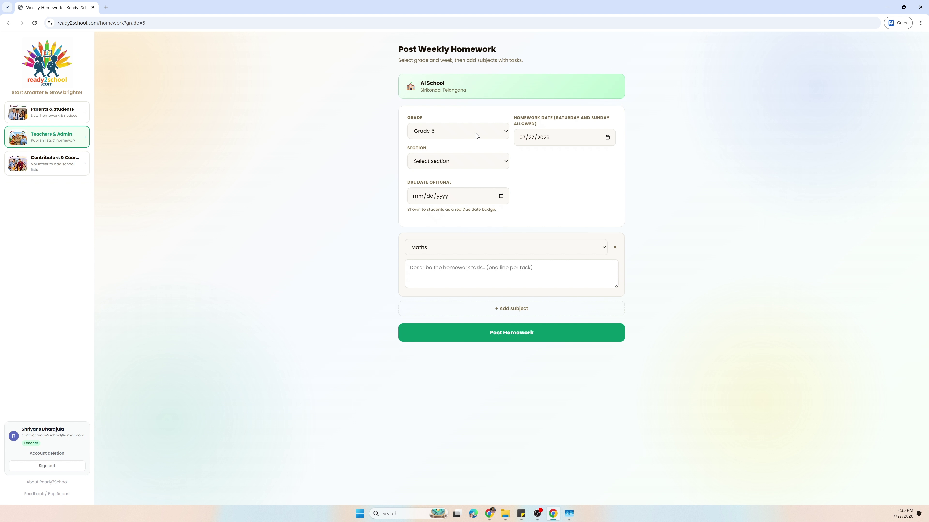
- Try the Grade, Section, Due Date and subject fields, leaving the subject set to Other
click(475, 135)
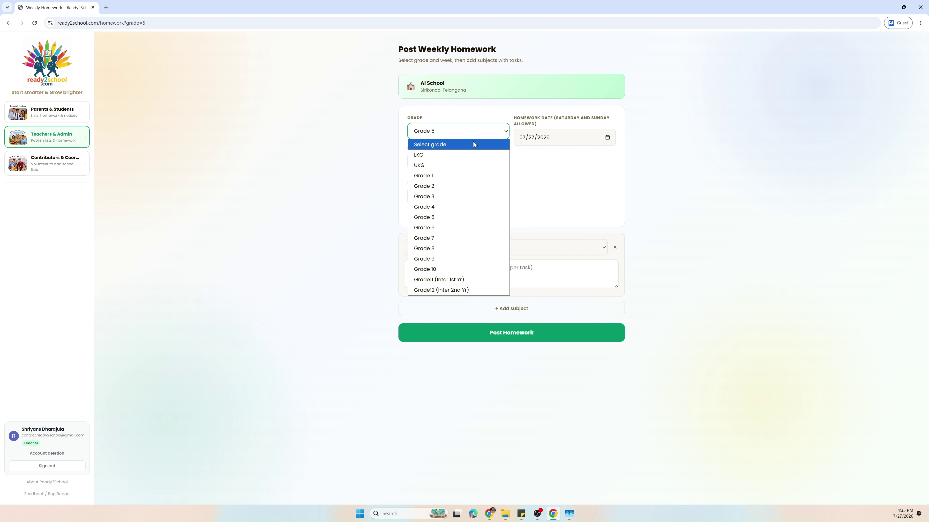
click(553, 203)
click(488, 166)
click(545, 219)
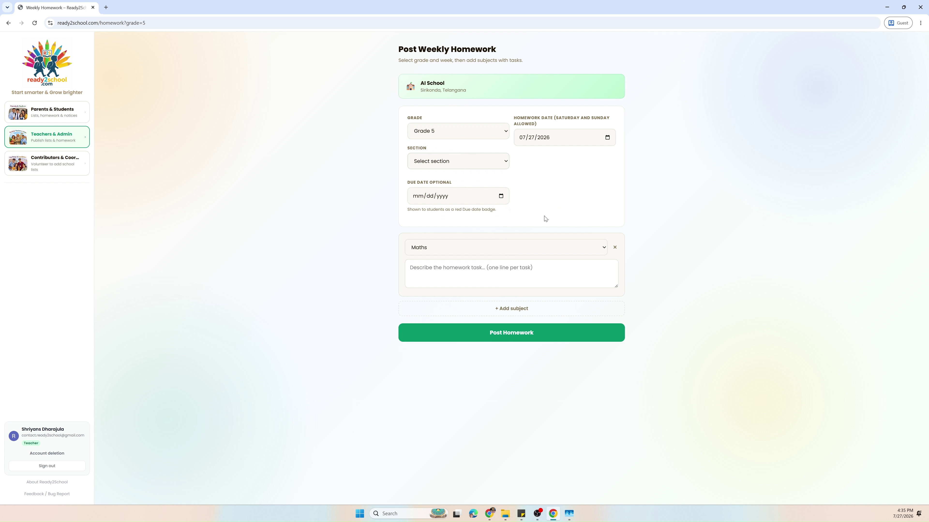
click(489, 203)
click(501, 197)
click(580, 185)
click(487, 253)
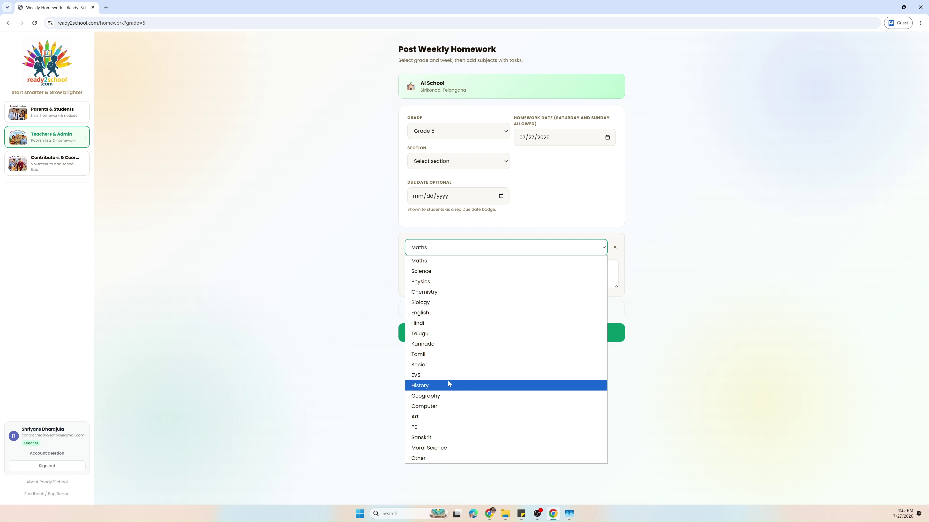
click(441, 458)
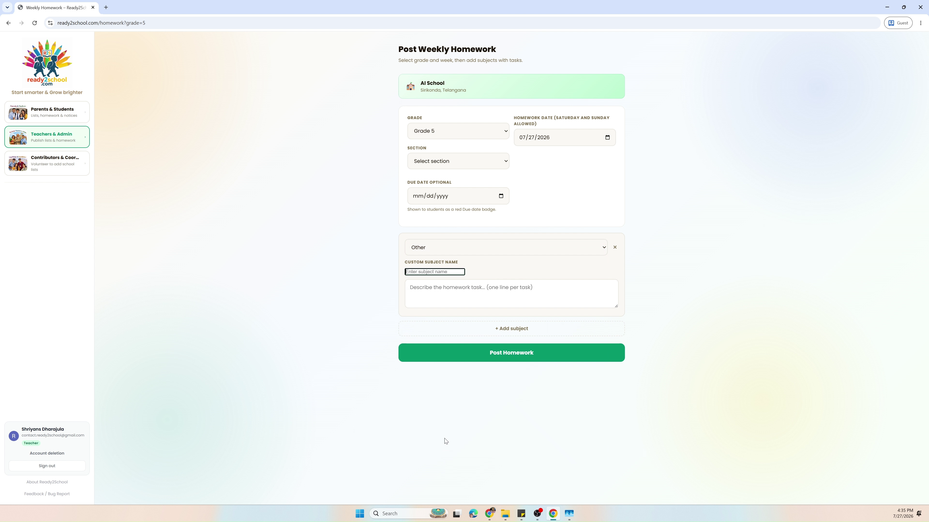
- Leave the form and show Grade 7's weekly homework on the dashboard
click(442, 299)
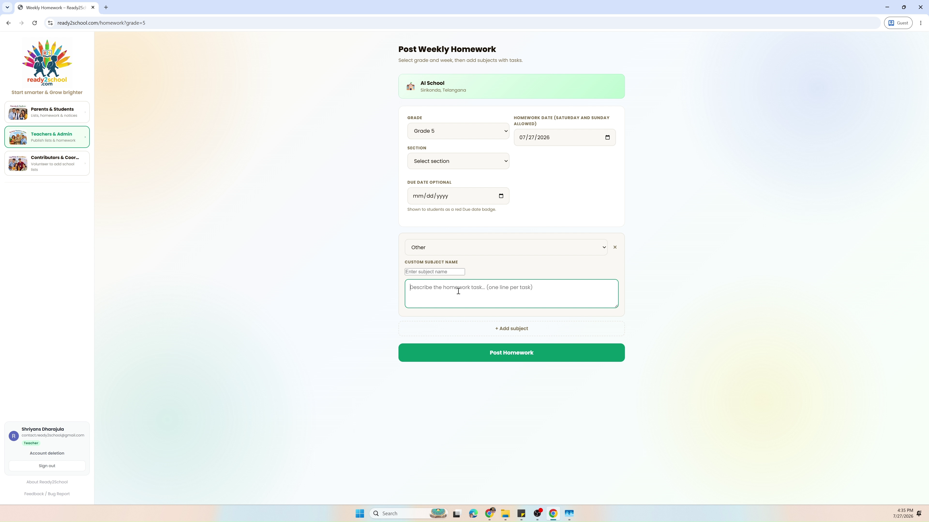
click(12, 24)
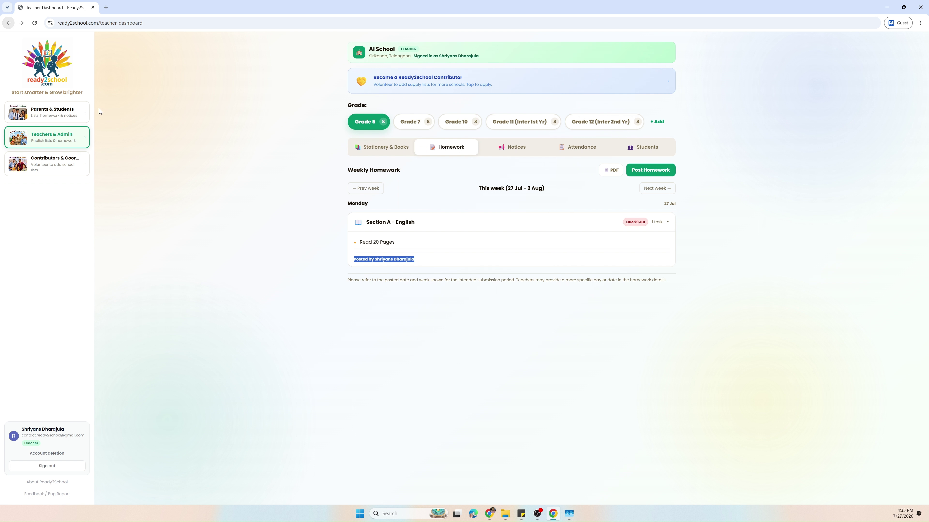
click(412, 123)
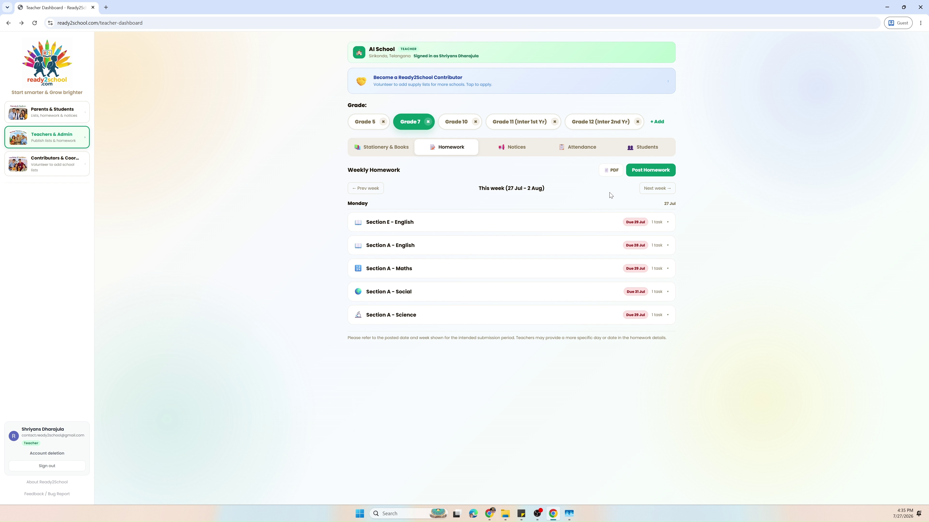
- Start a Grade 7, Section A homework post due 07/30/2026
click(644, 172)
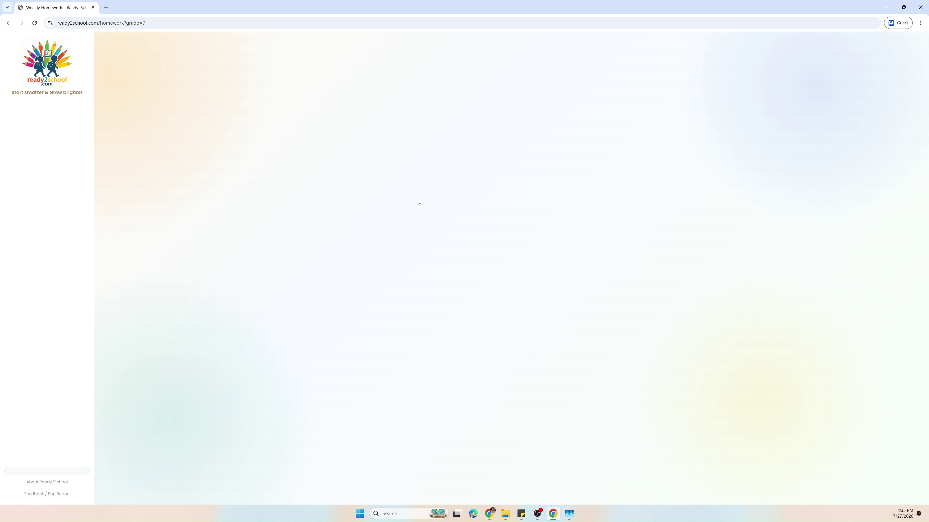
click(440, 133)
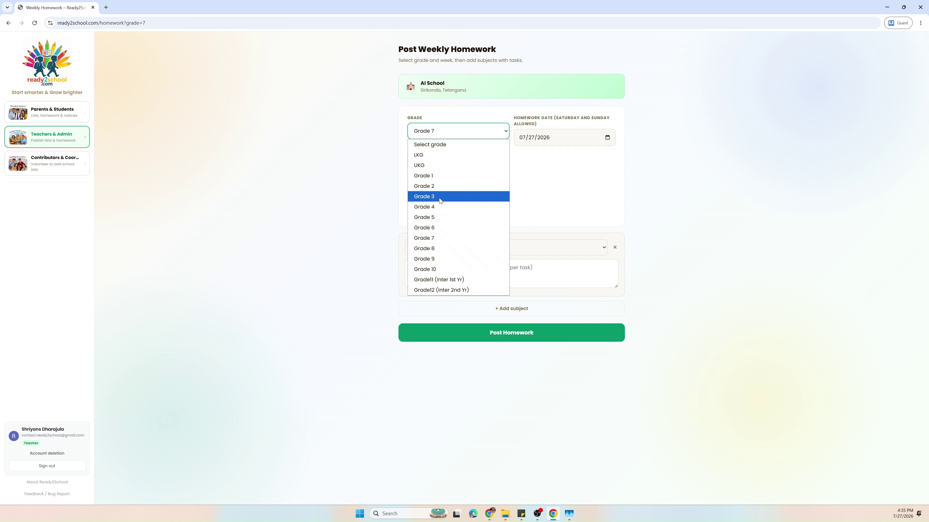
click(435, 229)
click(450, 138)
click(444, 236)
click(448, 161)
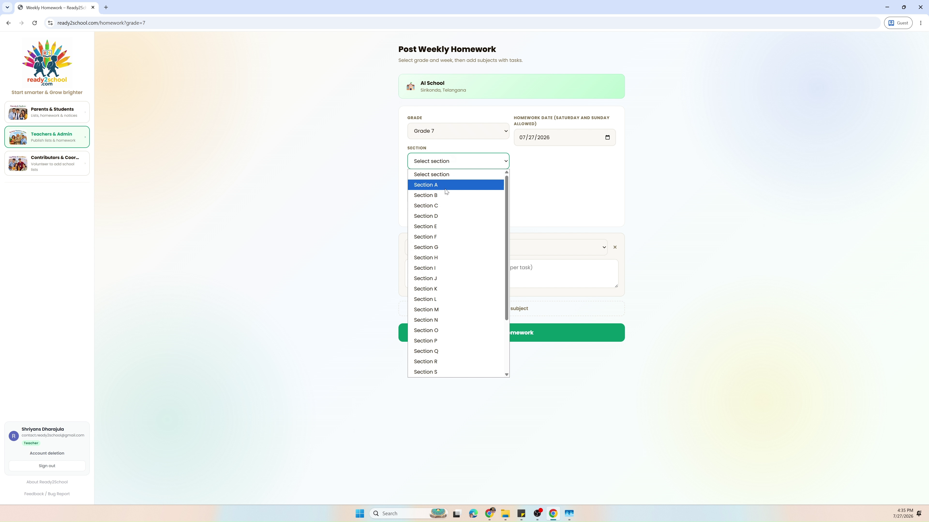
click(446, 185)
click(456, 198)
click(501, 196)
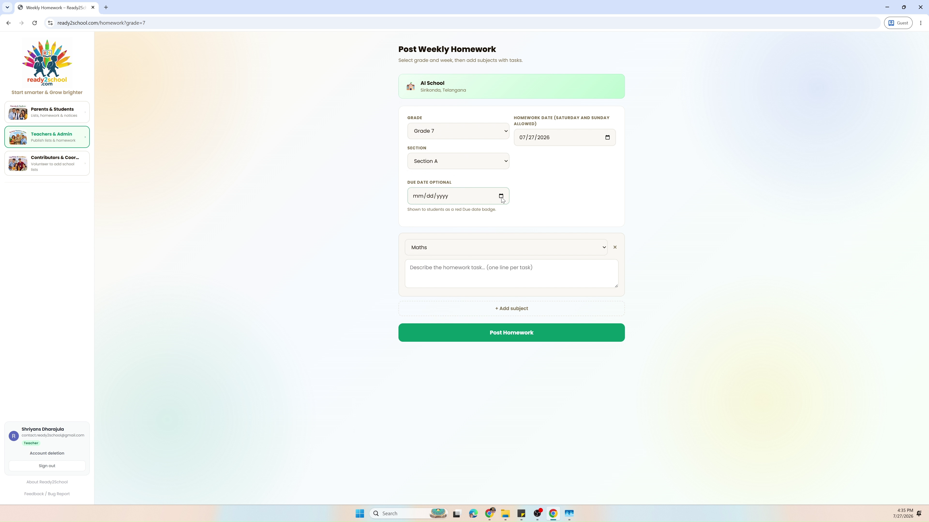
click(456, 274)
- Post Maths homework 'Do 20 problems from packet' and return to the homework list
click(487, 256)
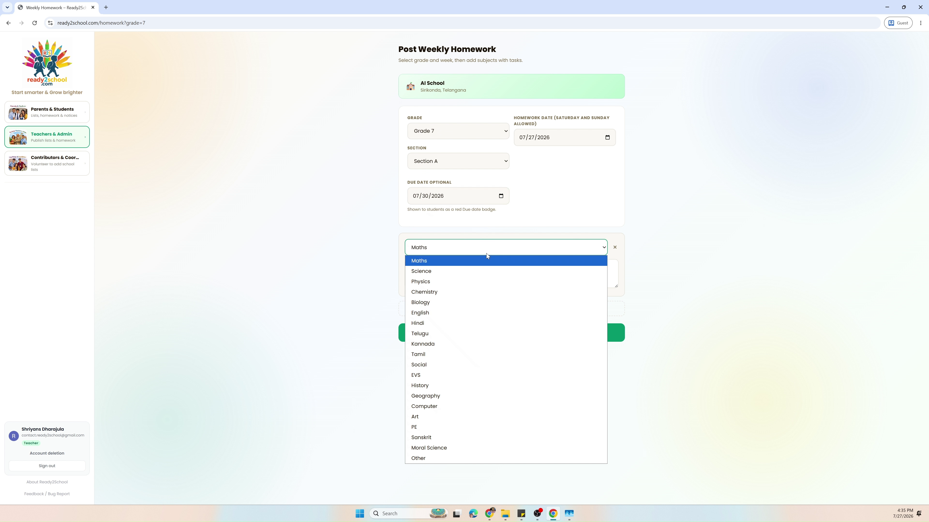
click(438, 277)
text(Do )
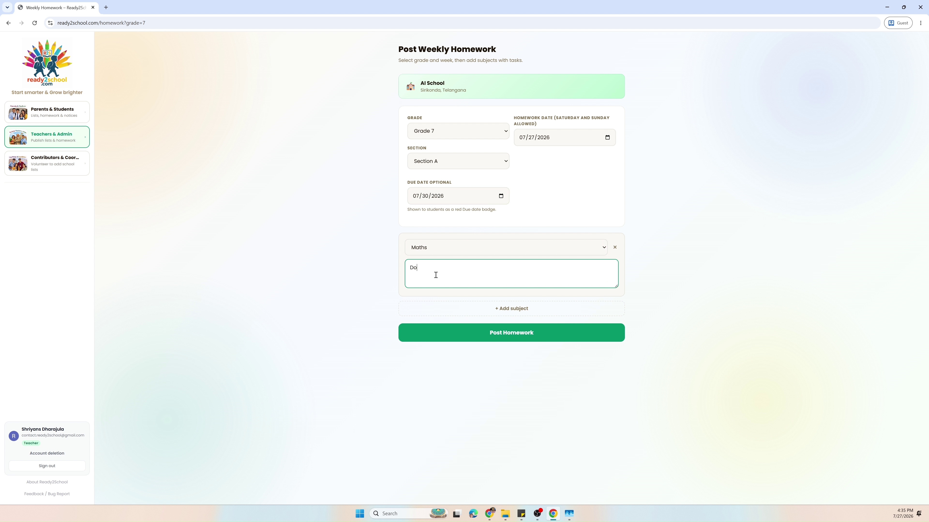
text(20 problems from packet)
click(495, 324)
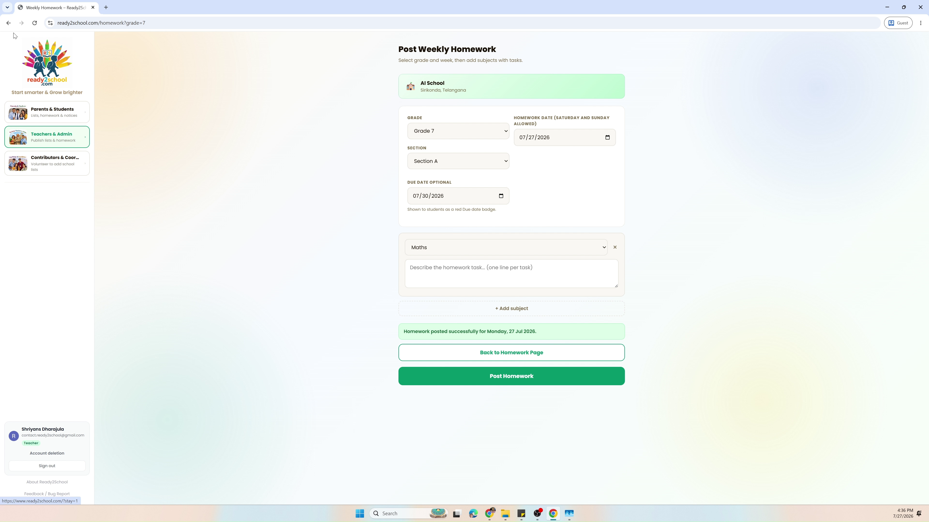
click(491, 356)
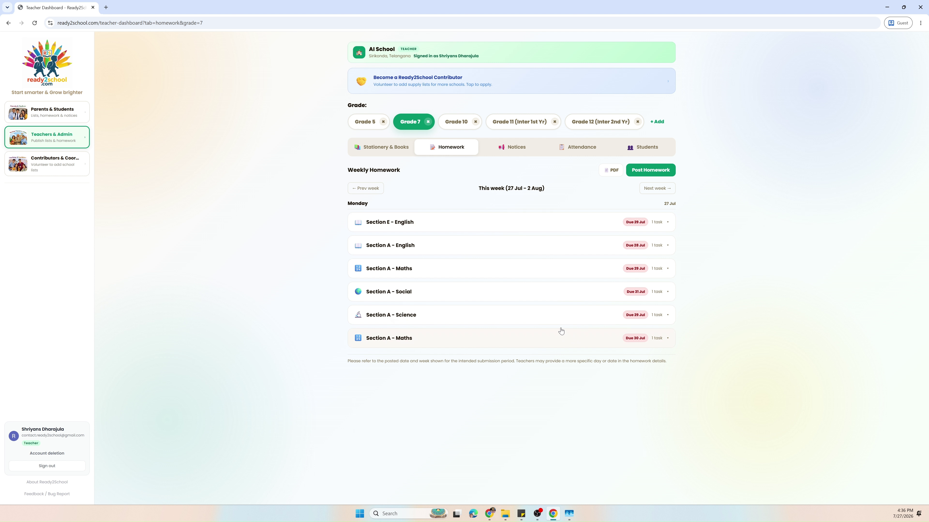
- Expand the Section A - Maths homework due 30 Jul and open its completion check
click(536, 341)
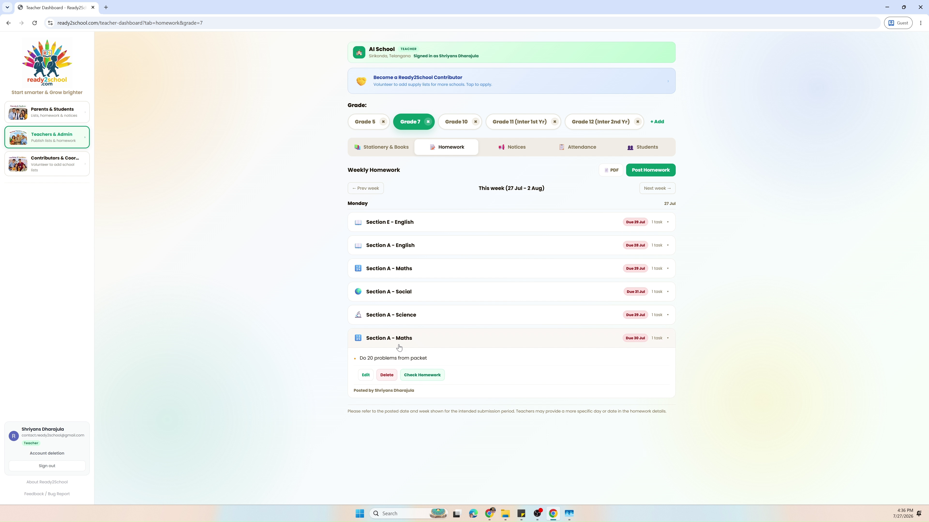
click(428, 377)
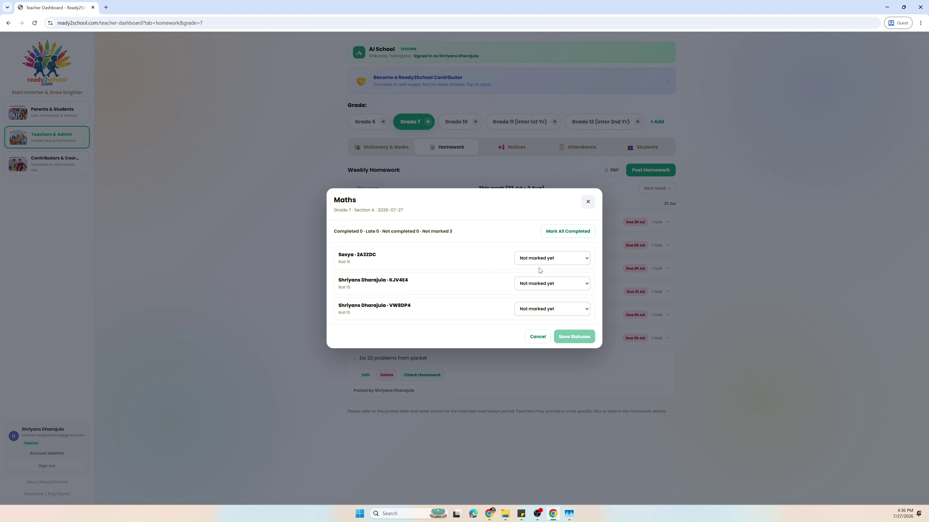
- Mark the three students Completed, Late and Not completed, save, and close the list
click(544, 260)
click(543, 280)
click(548, 284)
click(541, 314)
click(550, 310)
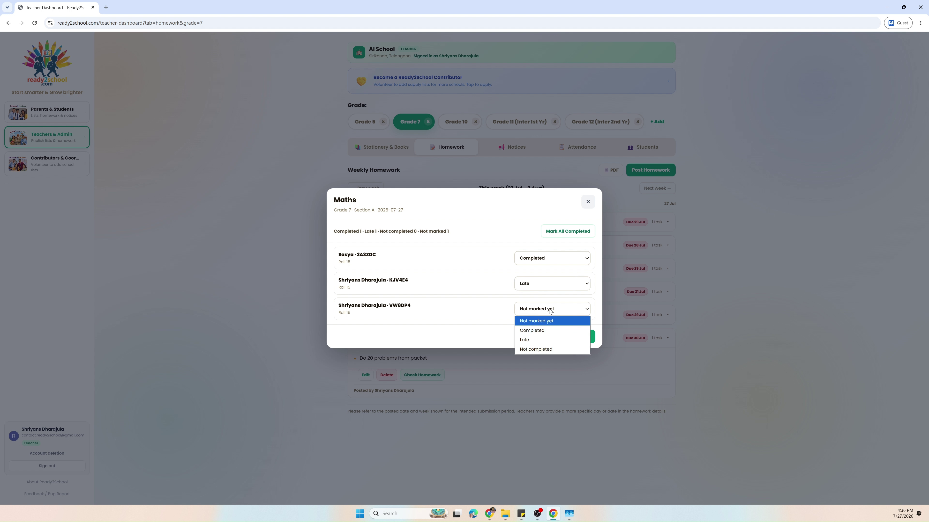
click(539, 349)
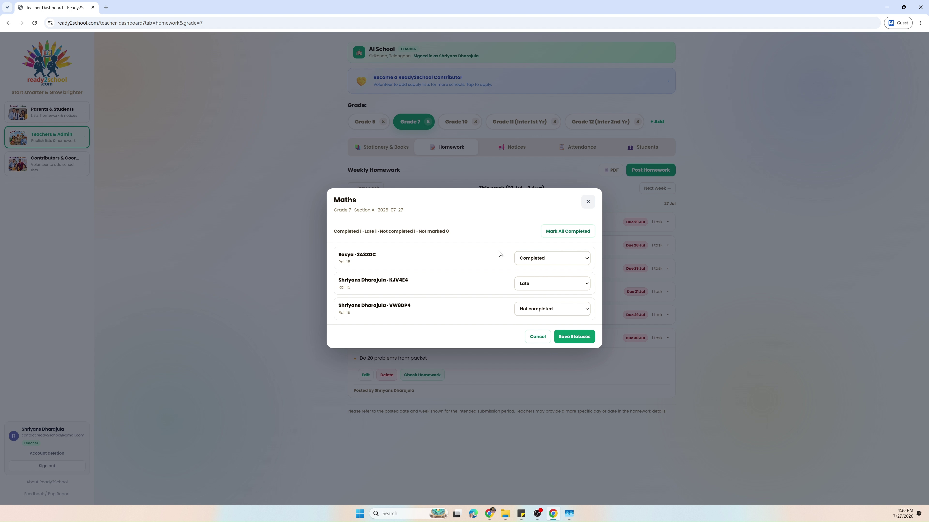
click(565, 337)
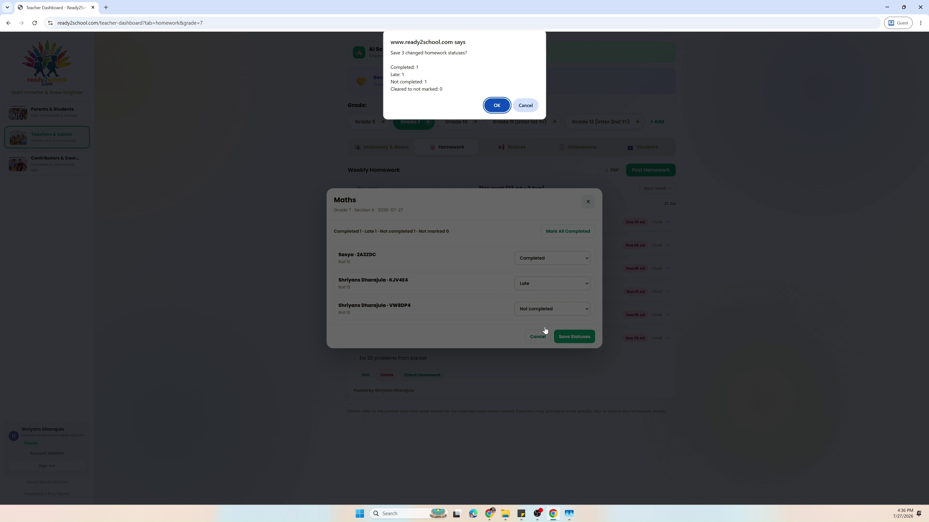
click(497, 106)
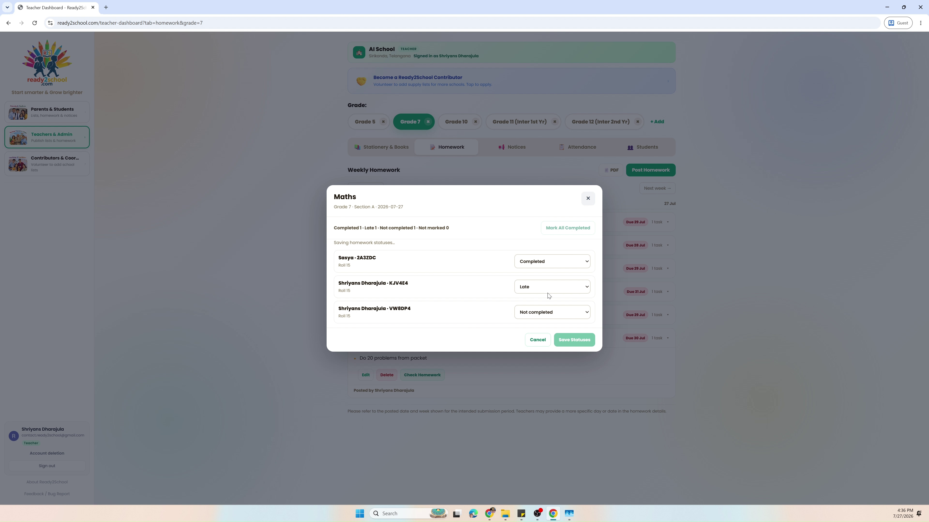
click(303, 291)
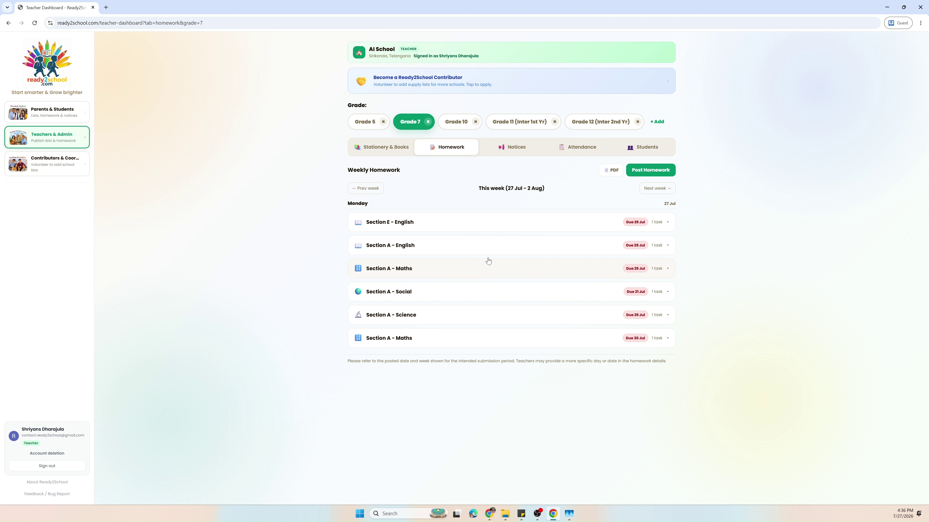
- Open Grade 7's notices and try the title, audience, text and expiry fields without submitting
click(506, 149)
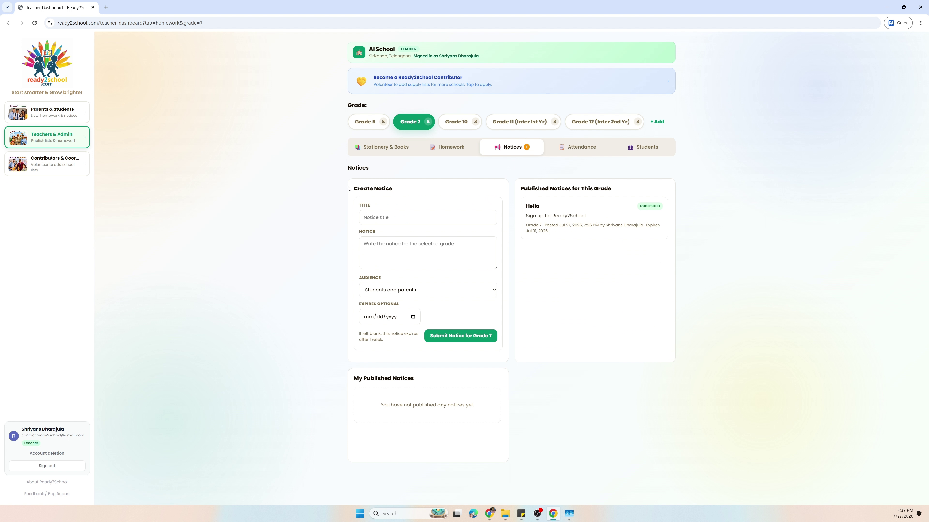
click(391, 213)
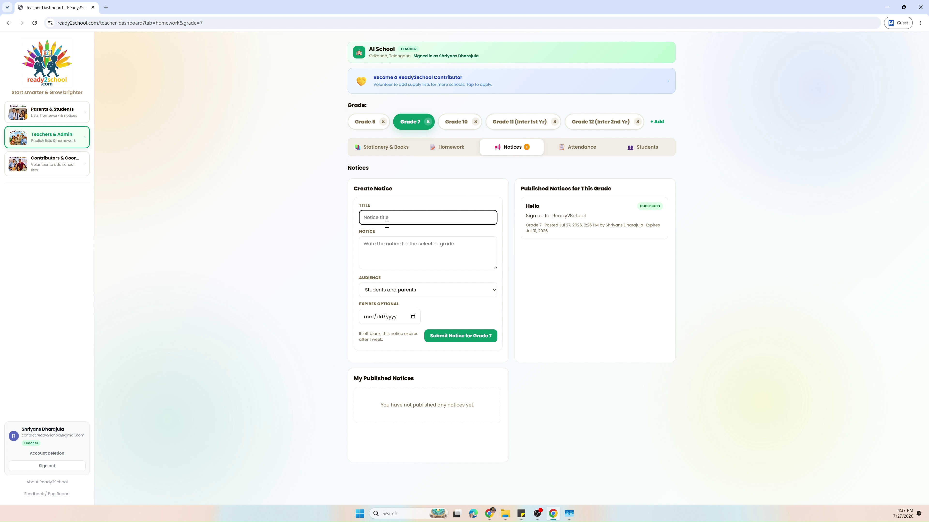
click(393, 290)
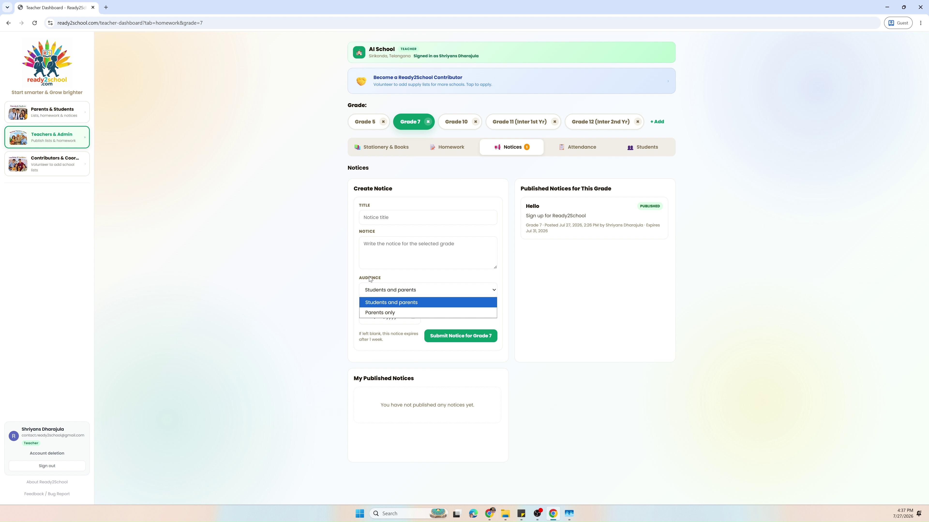
click(381, 280)
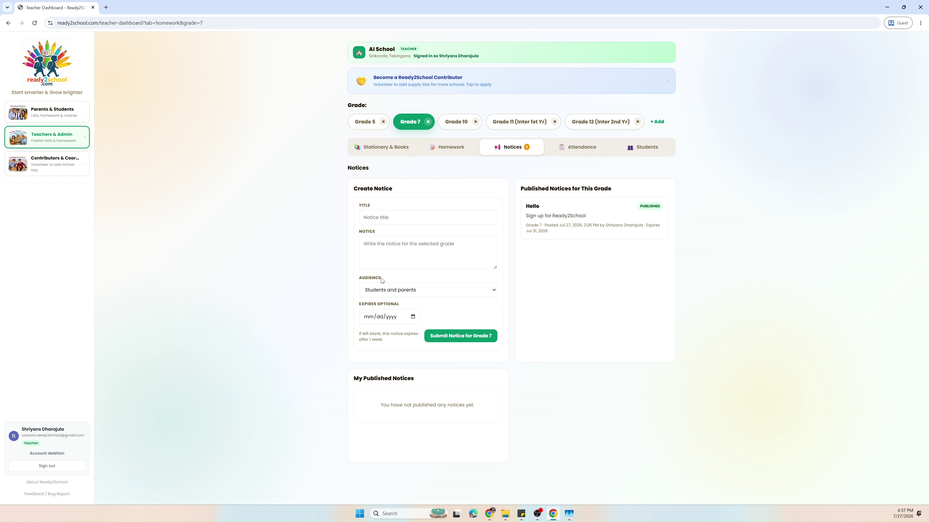
click(418, 249)
click(412, 316)
click(412, 316)
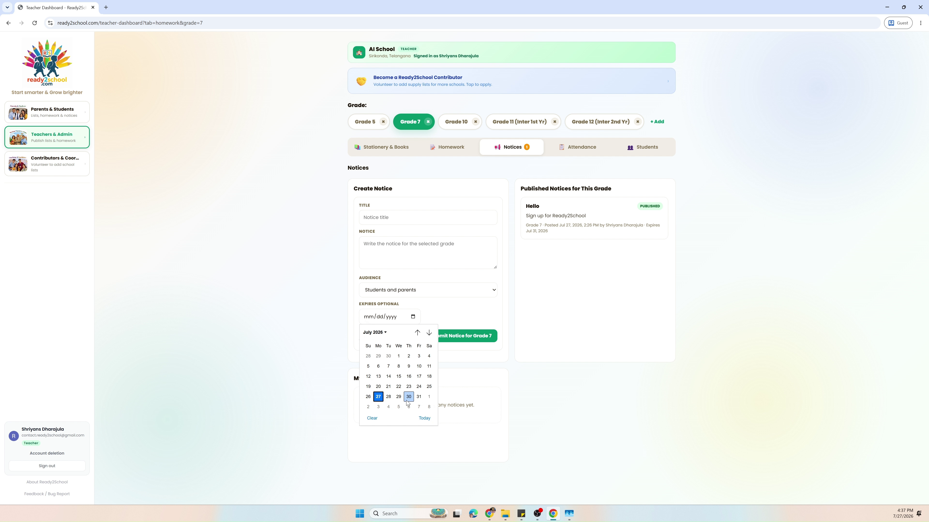
click(428, 319)
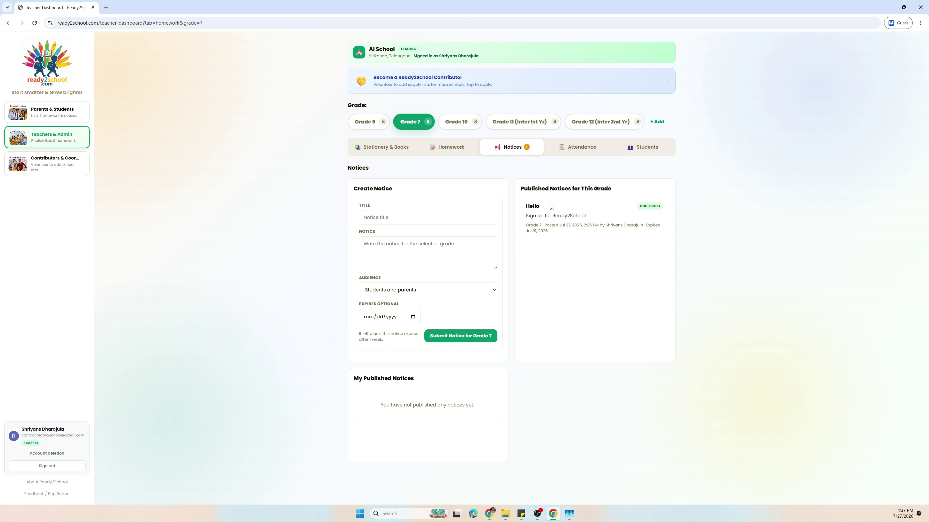
- Read the published Hello notice and the empty My Published Notices list
drag(523, 192, 662, 239)
click(602, 248)
drag(524, 228, 662, 233)
click(607, 266)
drag(351, 381, 489, 419)
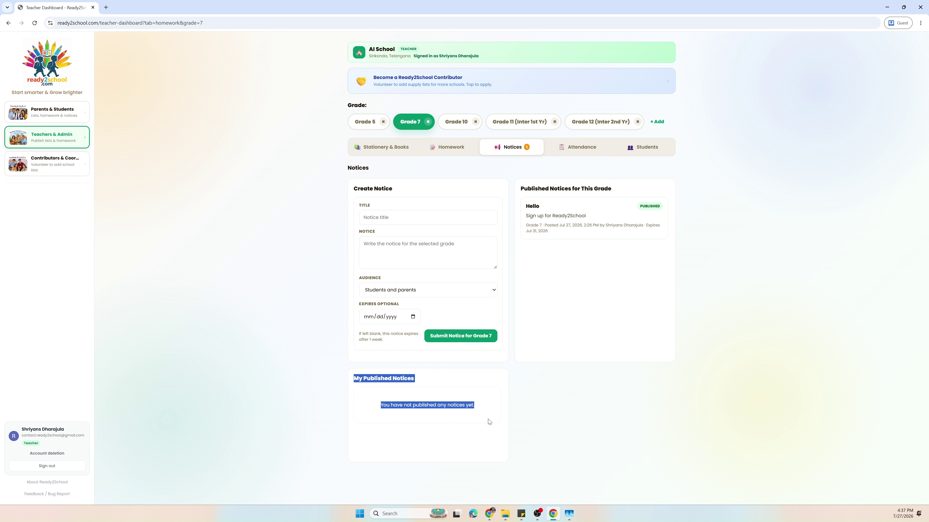
click(484, 422)
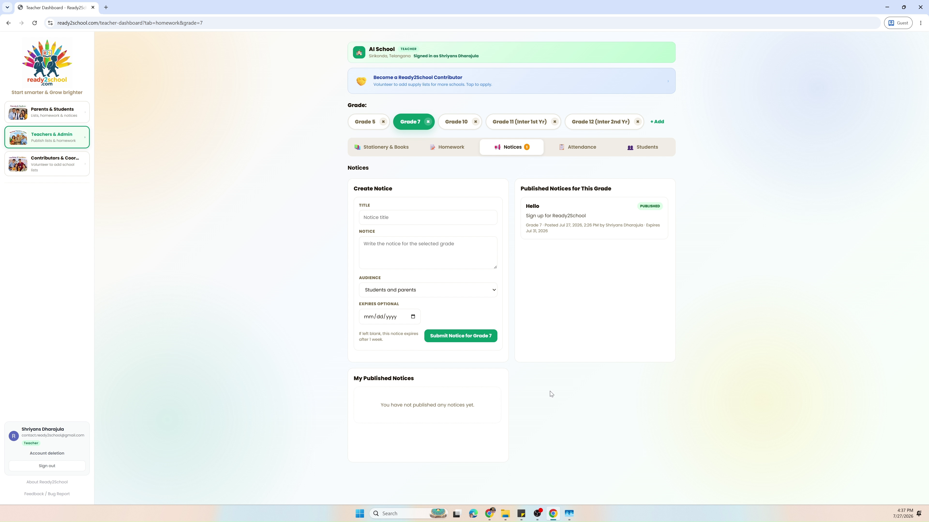
- Check Grade 7 Section A's locked attendance, then open the Students page with the R2S ID form
click(581, 149)
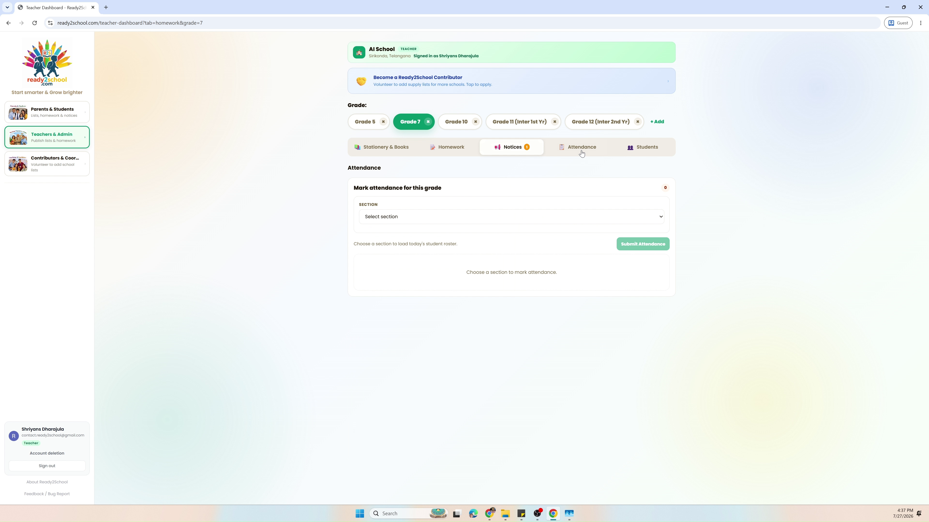
click(543, 216)
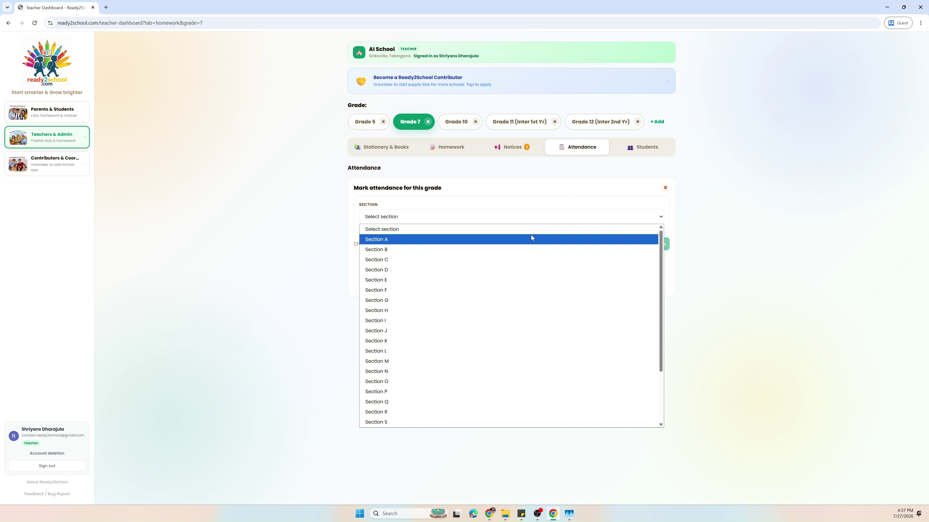
click(516, 240)
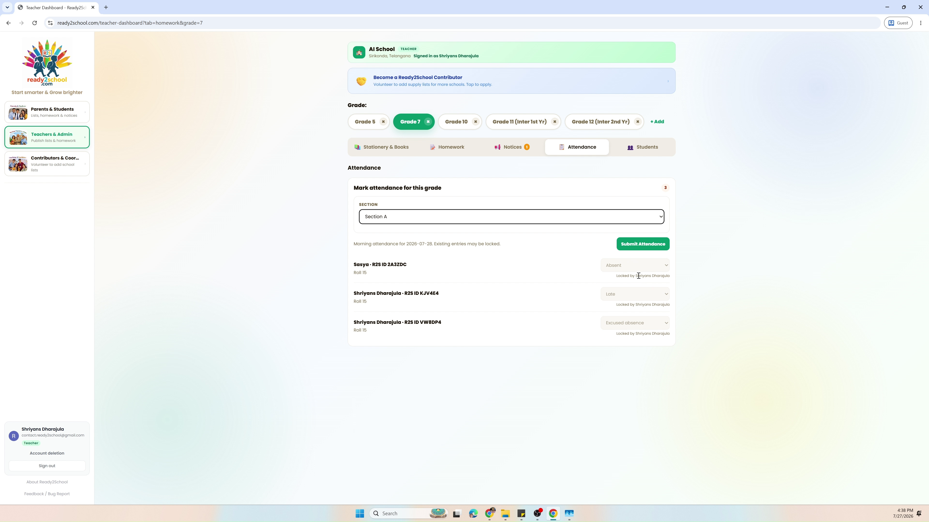
drag(635, 277, 664, 278)
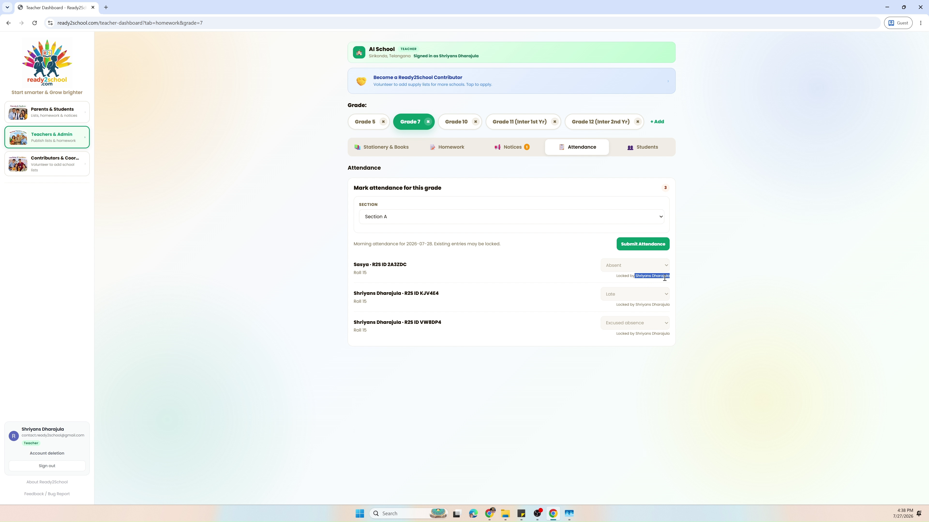
click(665, 278)
click(630, 149)
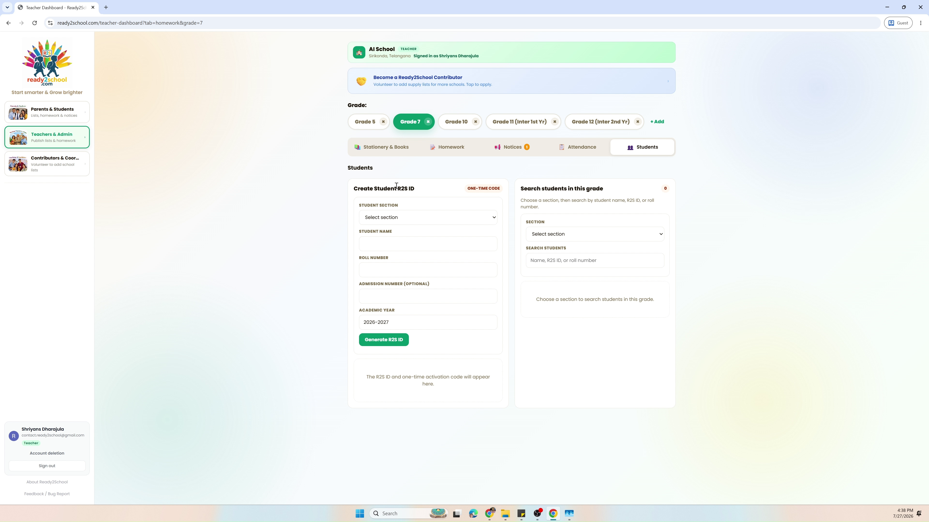
- Assign the new Grade 7 student to Section A
click(397, 218)
click(399, 240)
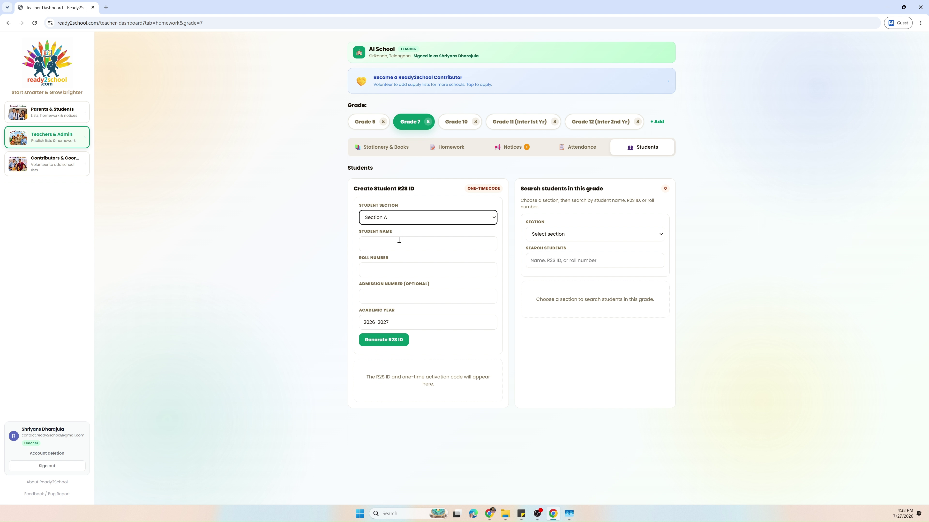
click(399, 248)
click(392, 276)
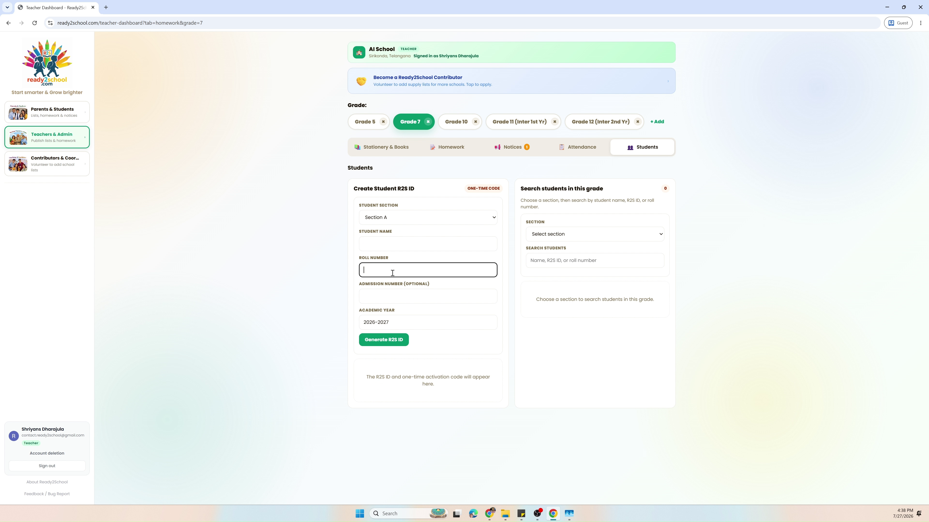
click(394, 297)
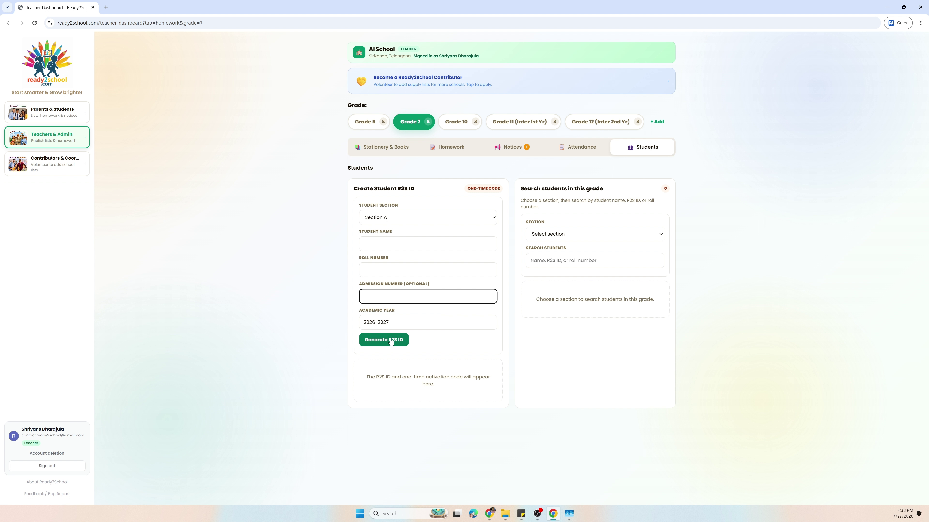
- Enter the student's name and roll number 15, then generate the R2S ID
click(393, 245)
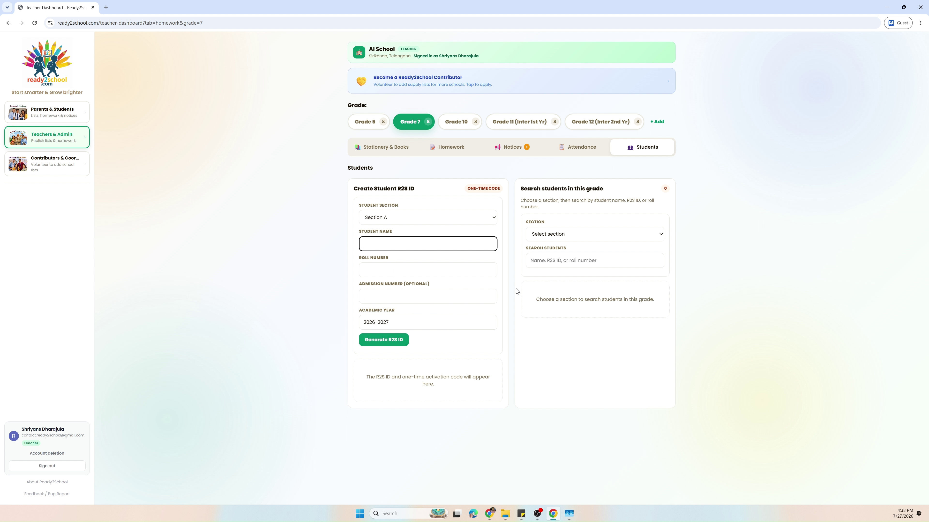
text(Shriyans)
click(408, 266)
click(437, 346)
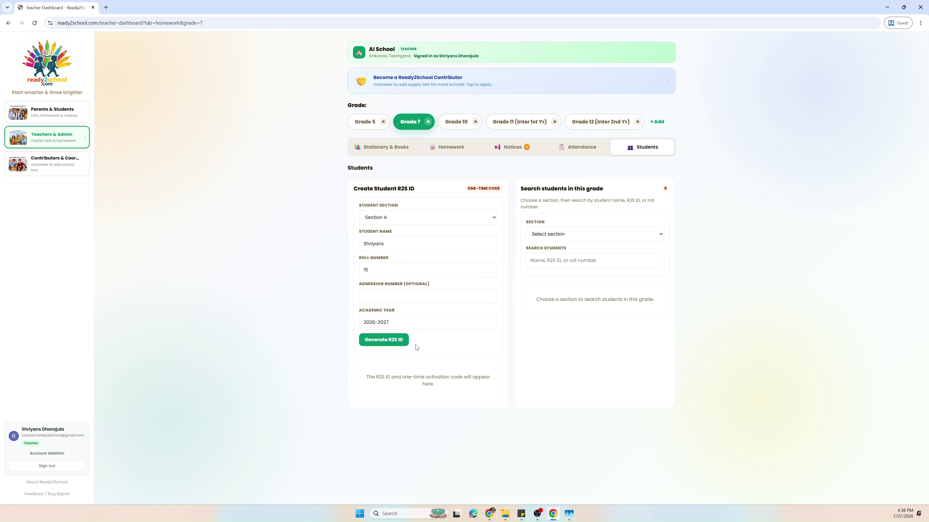
click(399, 344)
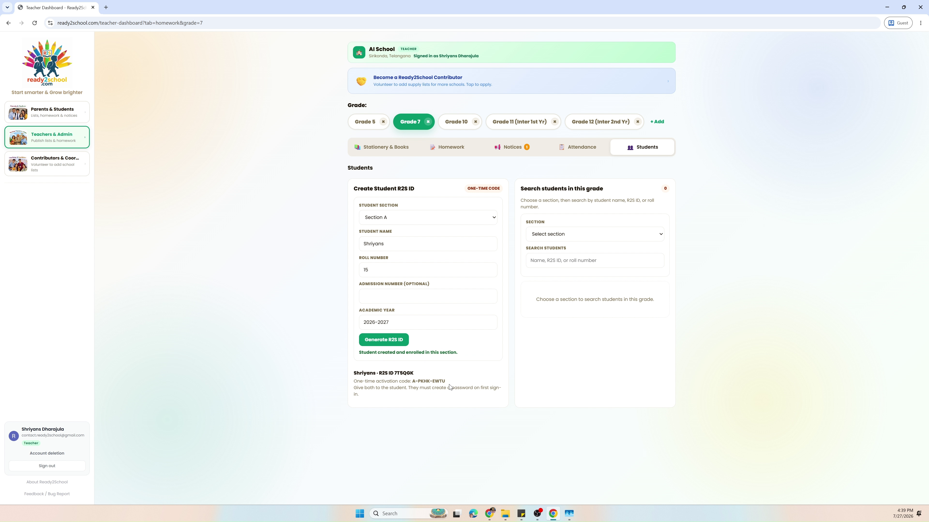
drag(394, 373, 410, 372)
- Filter the student search to Section A and locate the new student's ID in the results
click(419, 381)
click(575, 235)
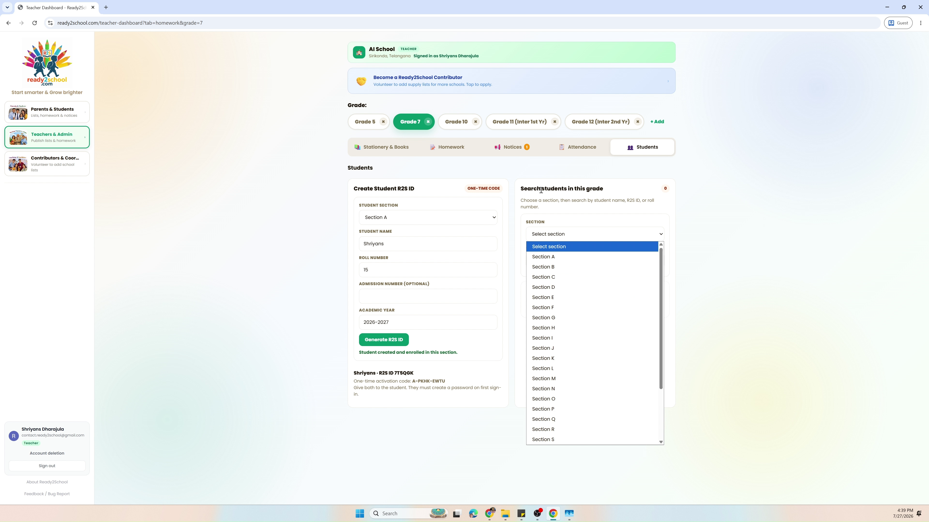
click(579, 256)
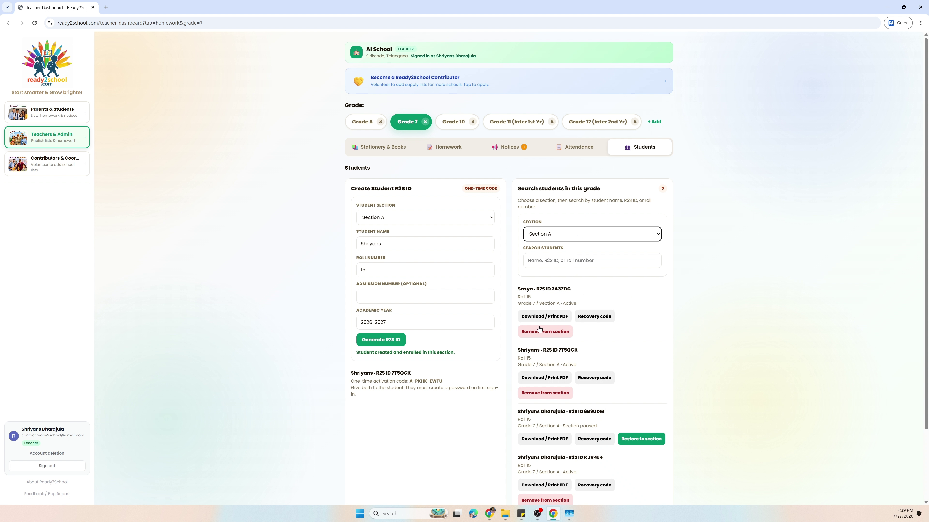
scroll(556, 349, down, 2)
scroll(557, 349, down, 1)
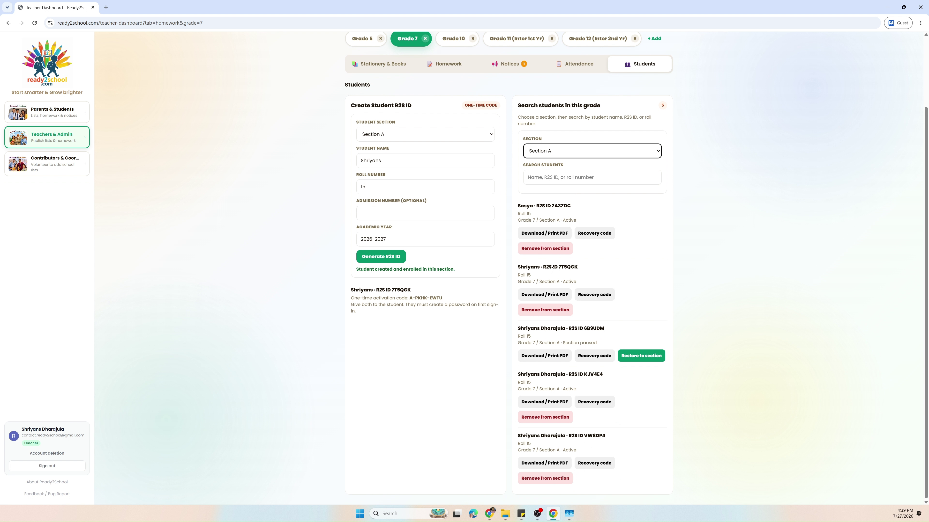
click(559, 268)
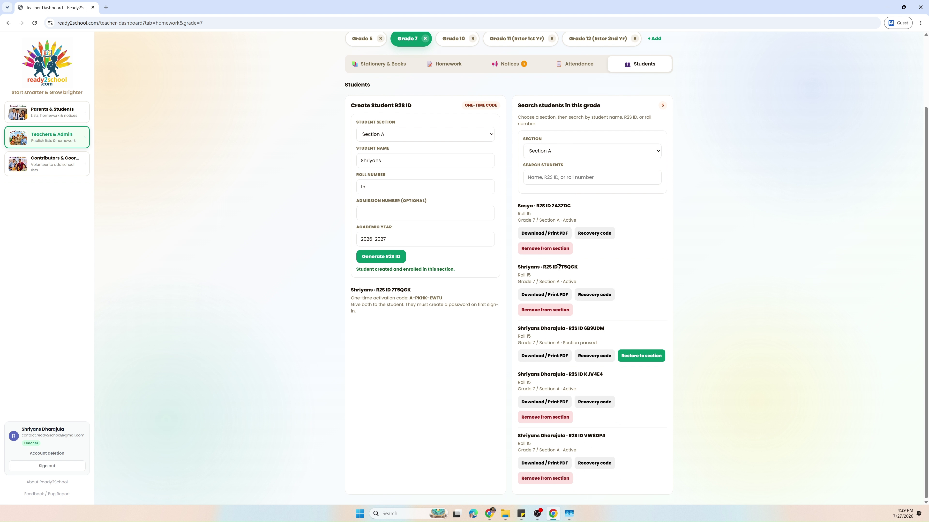
drag(559, 267, 584, 275)
click(586, 276)
- Mark the new student Present and submit Grade 7 morning attendance
click(570, 66)
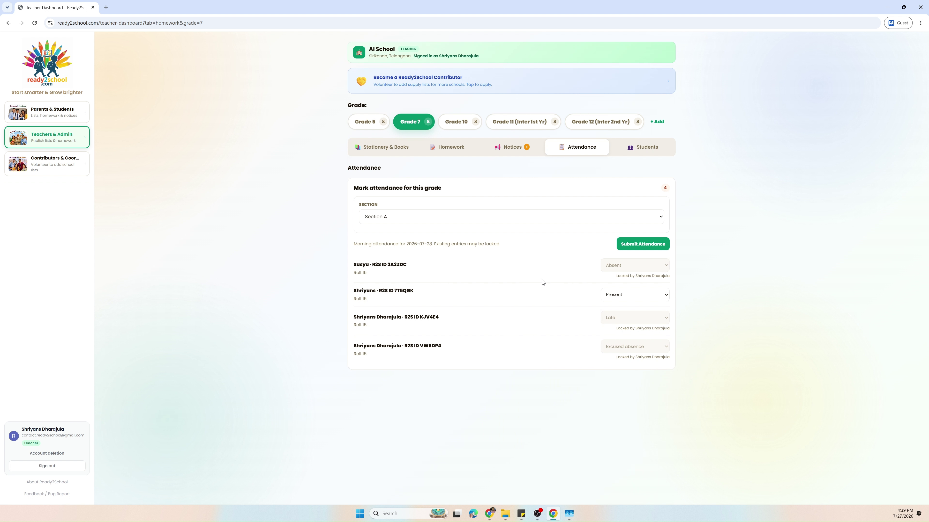
click(611, 298)
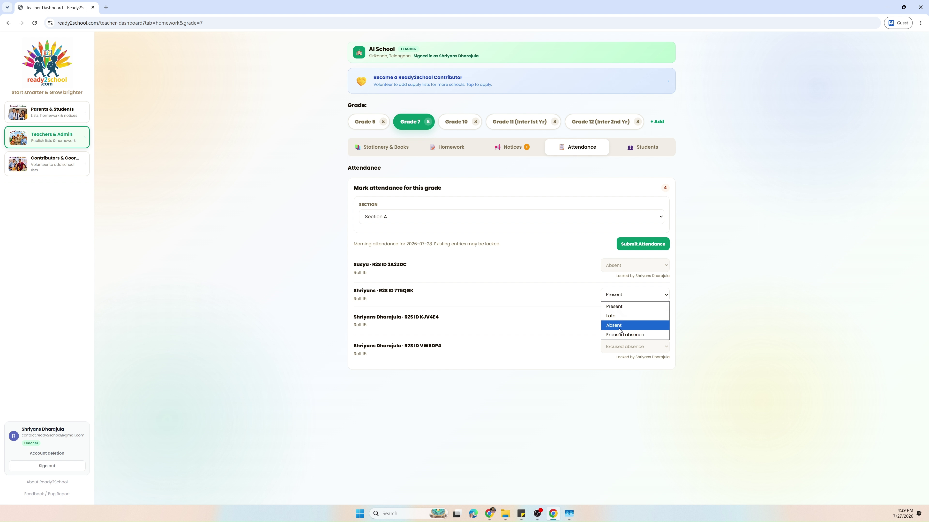
click(622, 307)
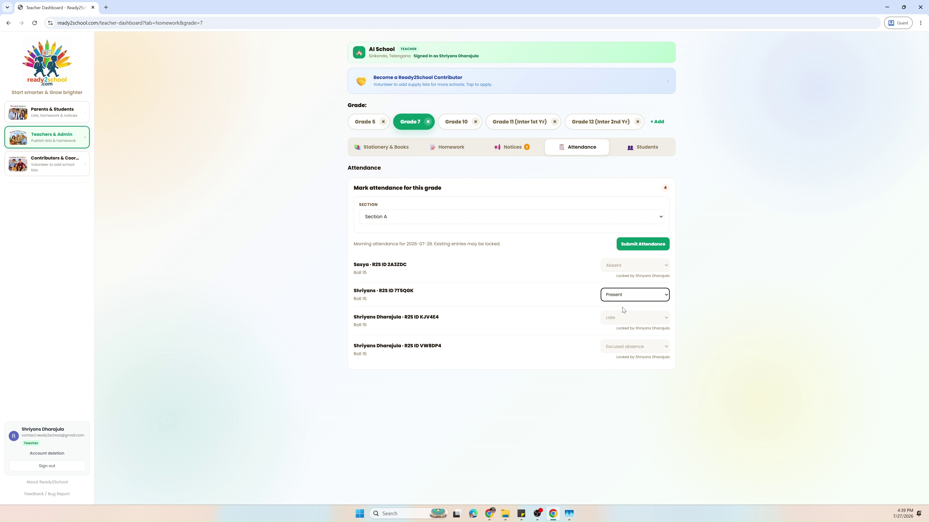
click(643, 249)
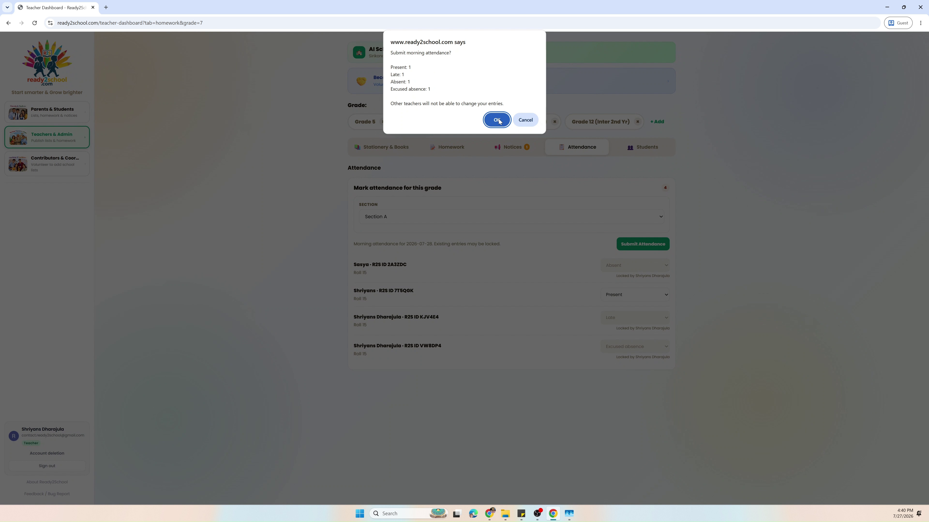
click(499, 122)
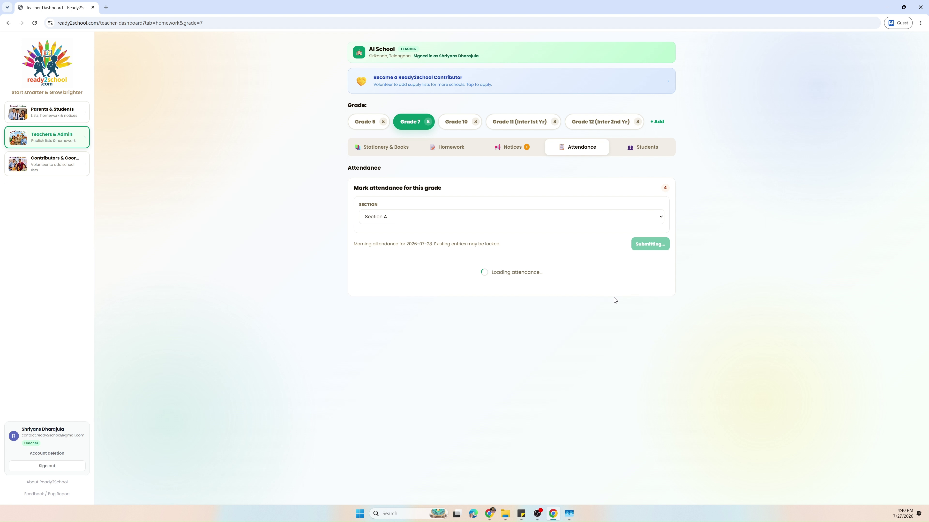
- Confirm the new student remains Present and bring up the weekly homework list
click(617, 305)
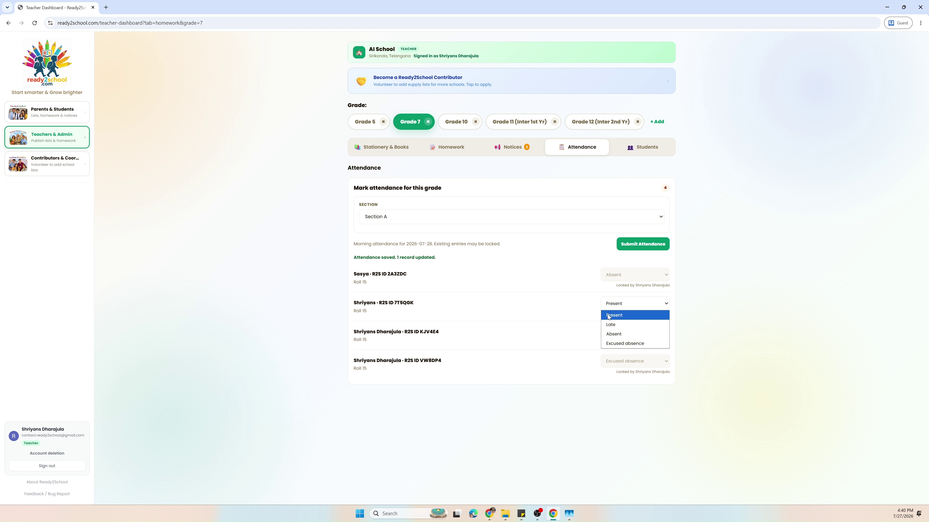
click(578, 309)
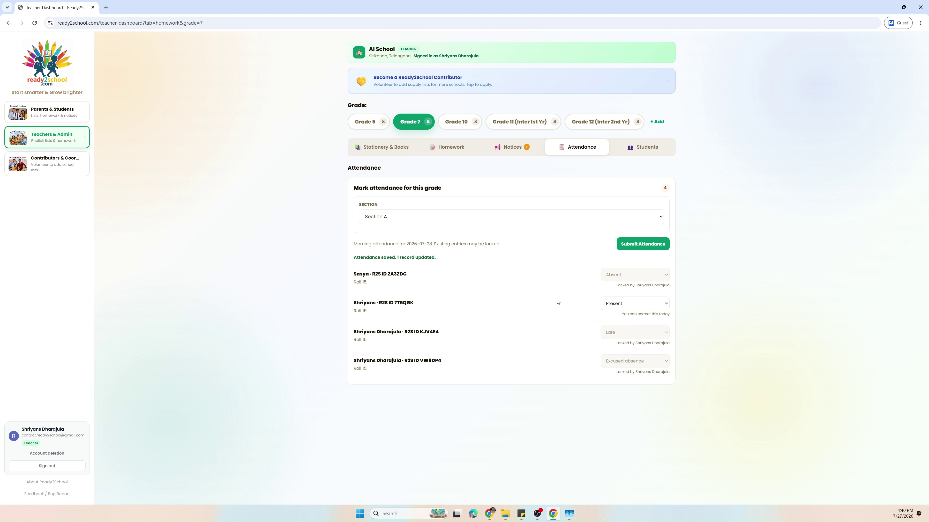
click(464, 150)
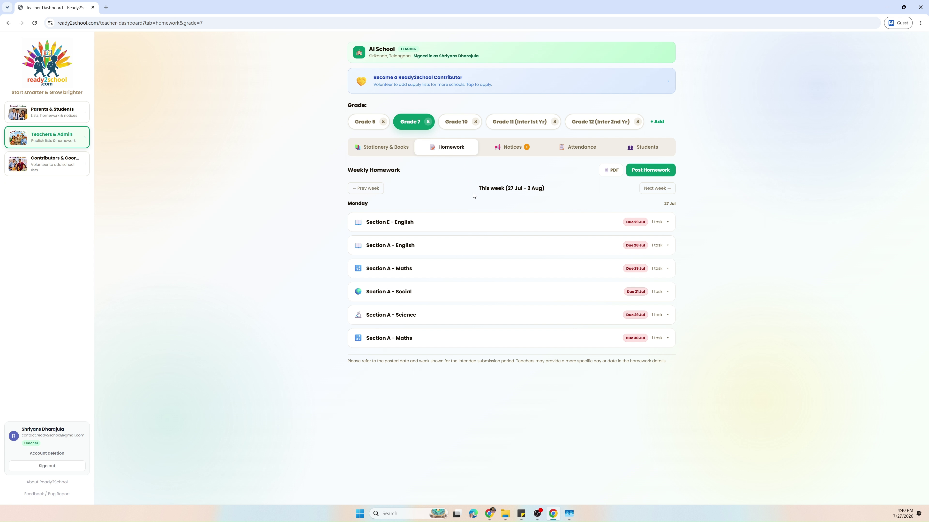
- Expand the Section A Maths homework due 30 Jul and view its completion statuses without saving
click(474, 340)
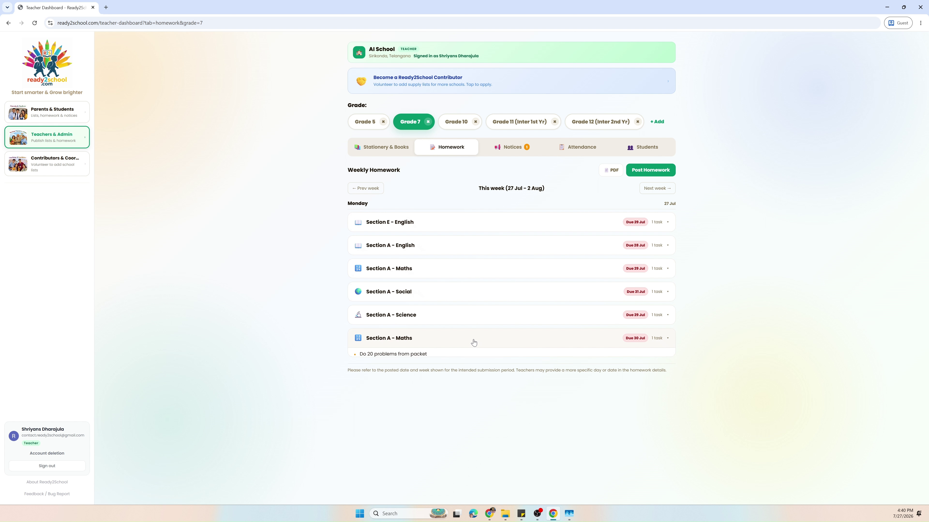
click(433, 373)
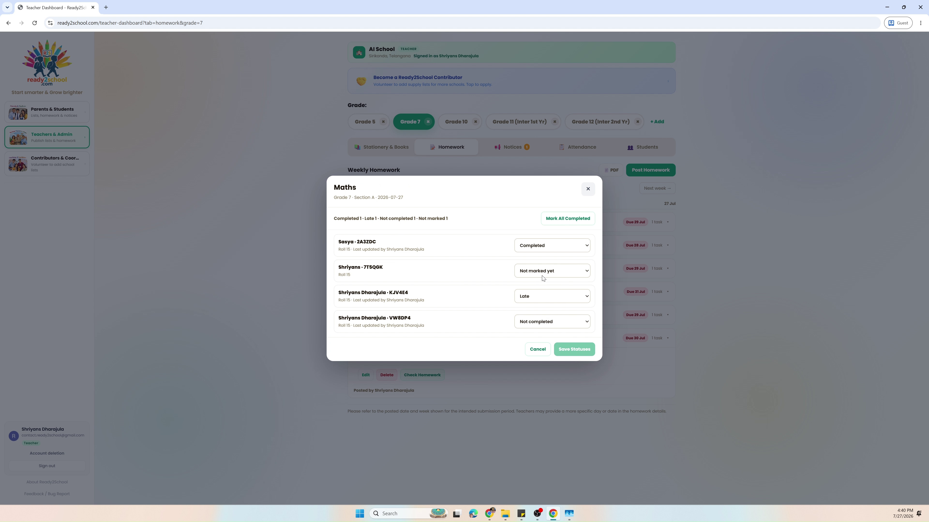
click(587, 189)
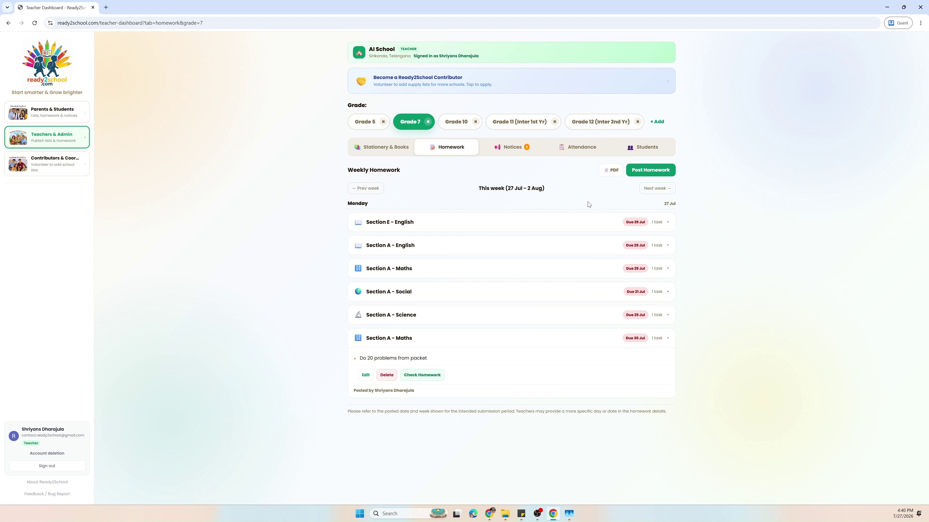